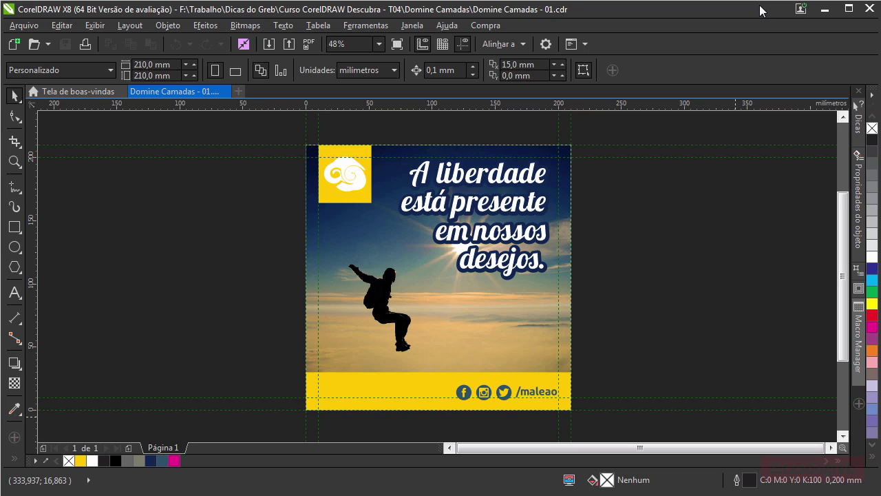
Step: Launch Corel Font Manager from CorelDRAW
key("alt+Tab")
left_click(585, 45)
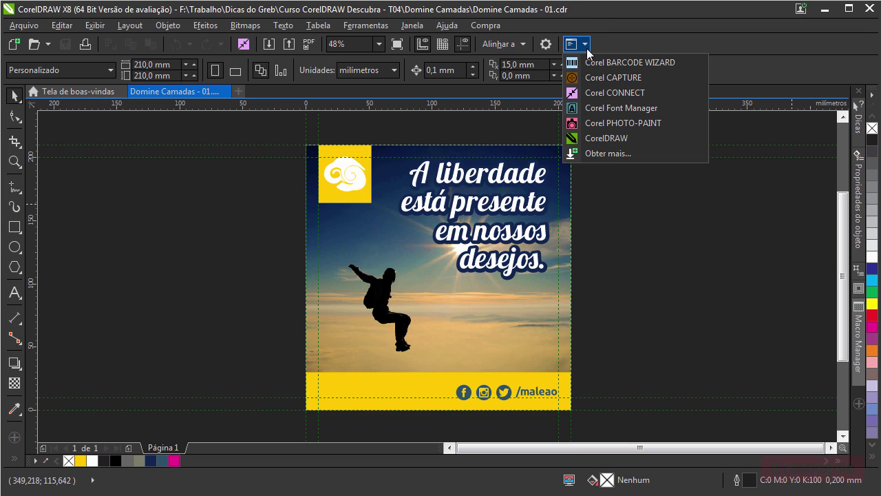
left_click(605, 108)
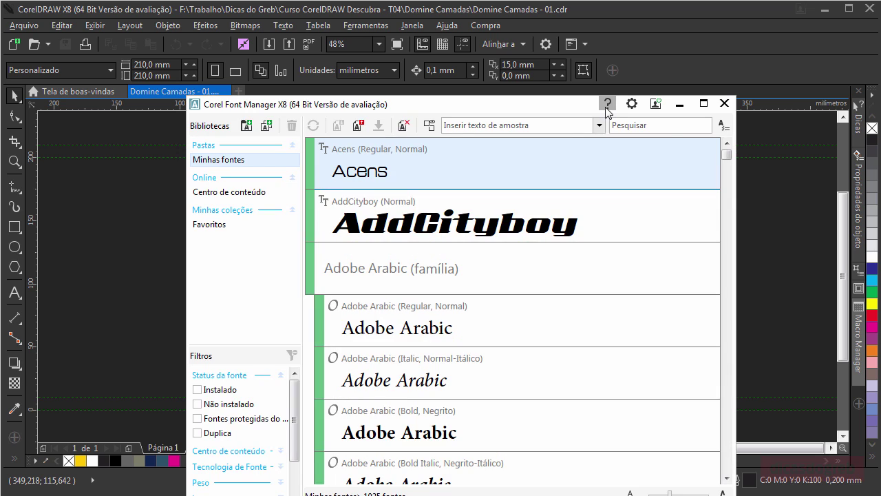
Step: Move and enlarge the Font Manager window to fill the screen, and widen the libraries and filters pane
left_click_drag(540, 112, 356, 13)
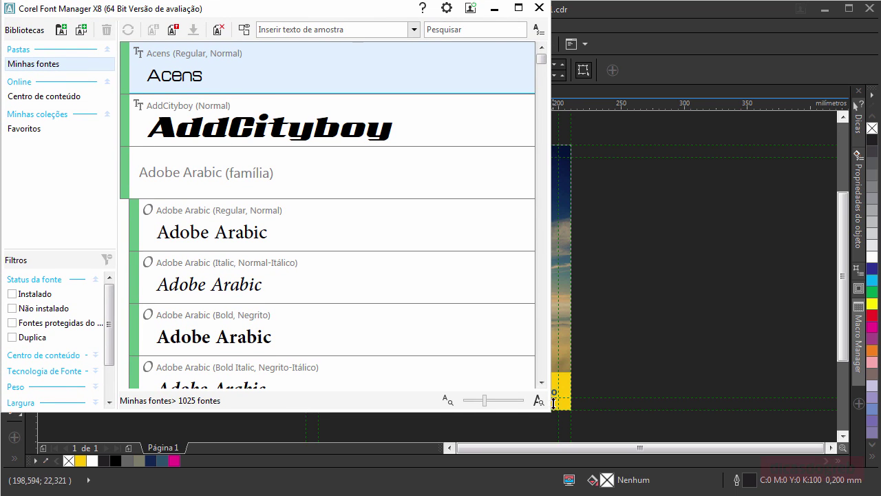
left_click_drag(548, 407, 616, 489)
left_click_drag(616, 298, 875, 298)
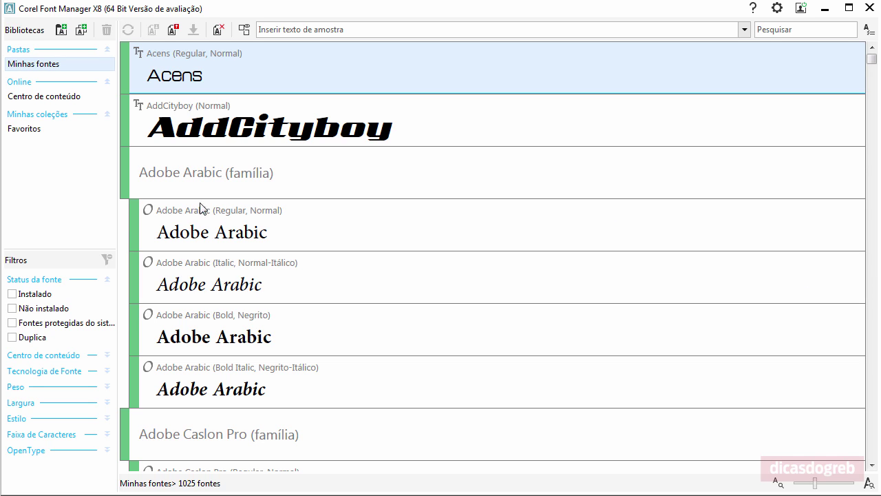
left_click_drag(117, 228, 169, 227)
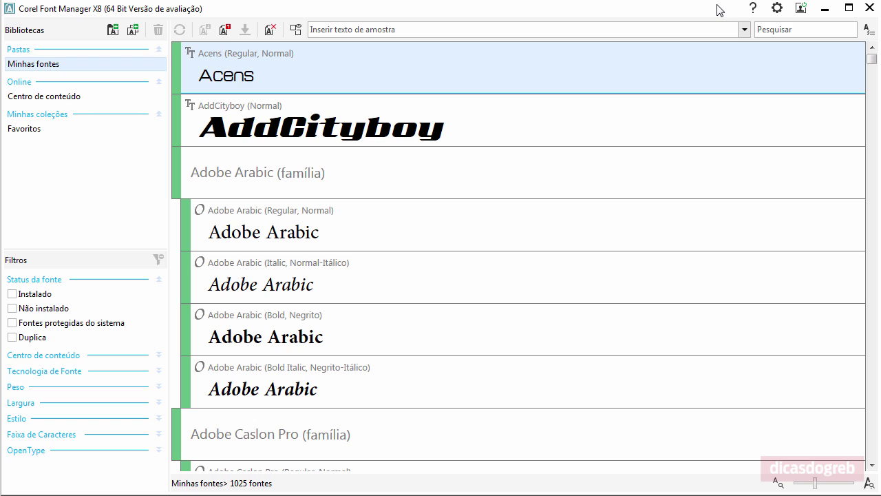
Step: Try the Escuro colour theme in the appearance options and return to the Leve theme
left_click(777, 9)
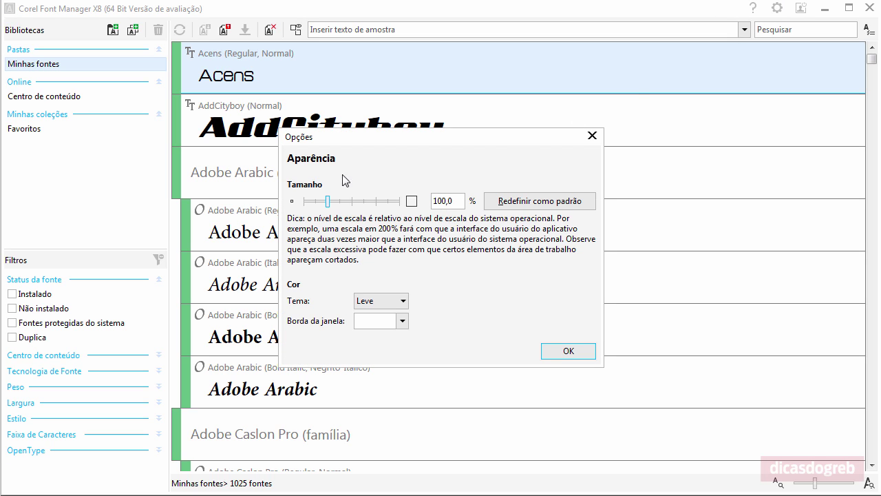
left_click(403, 301)
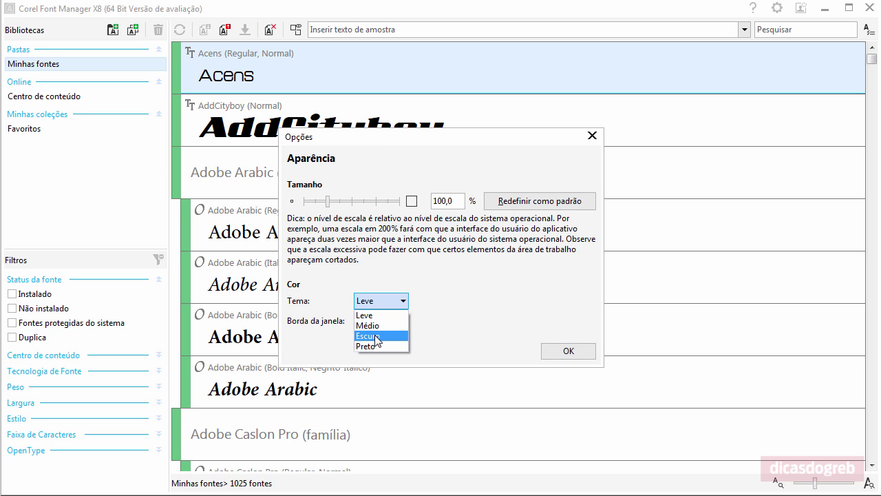
left_click(376, 336)
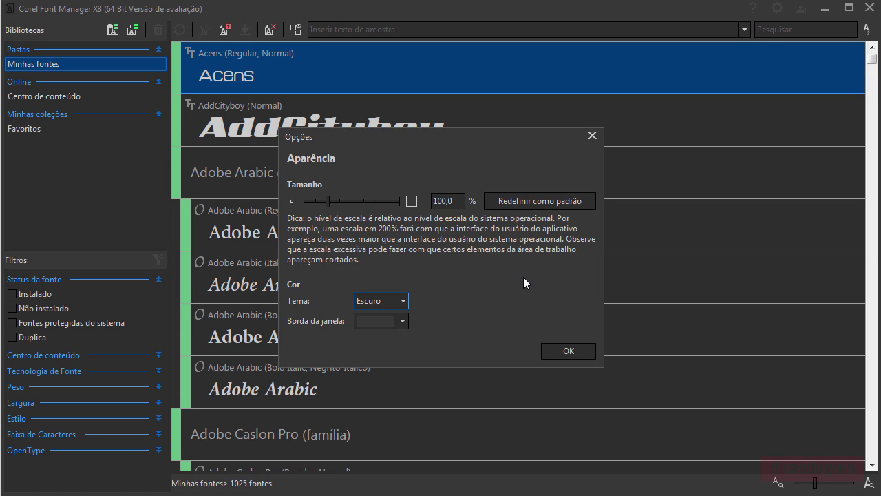
left_click(403, 301)
left_click(377, 316)
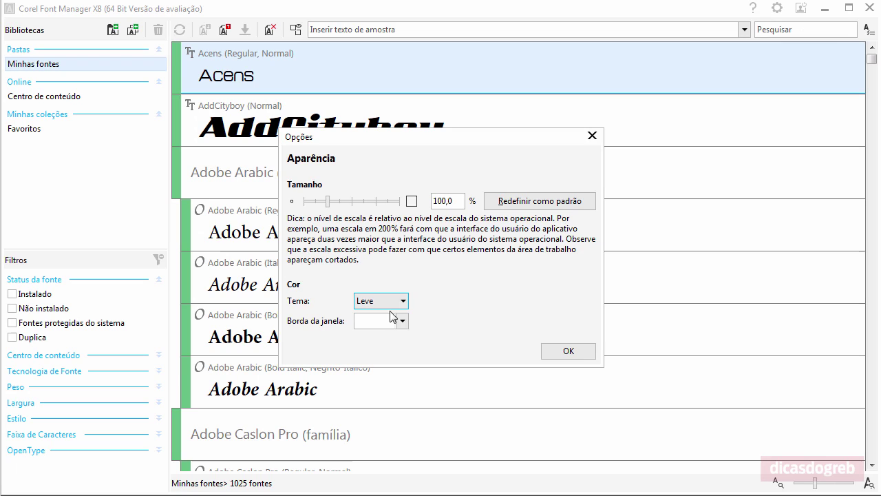
left_click(568, 351)
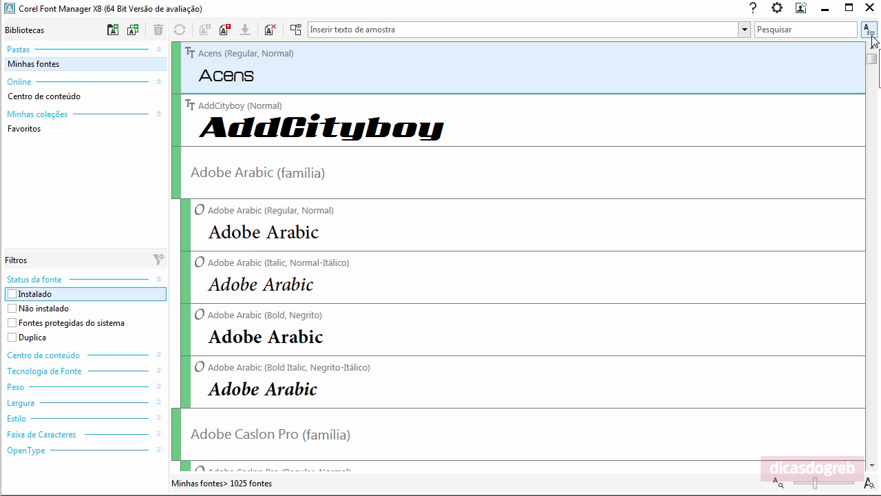
Step: Enlarge the font previews slightly and browse Minhas fontes to examine the families and their status colours
left_click(814, 484)
left_click_drag(816, 486, 814, 487)
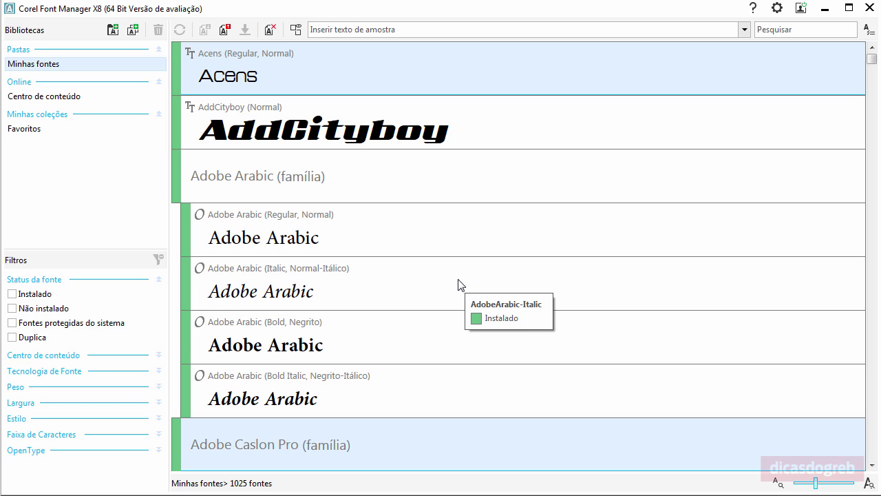
scroll(371, 218, "down", 10)
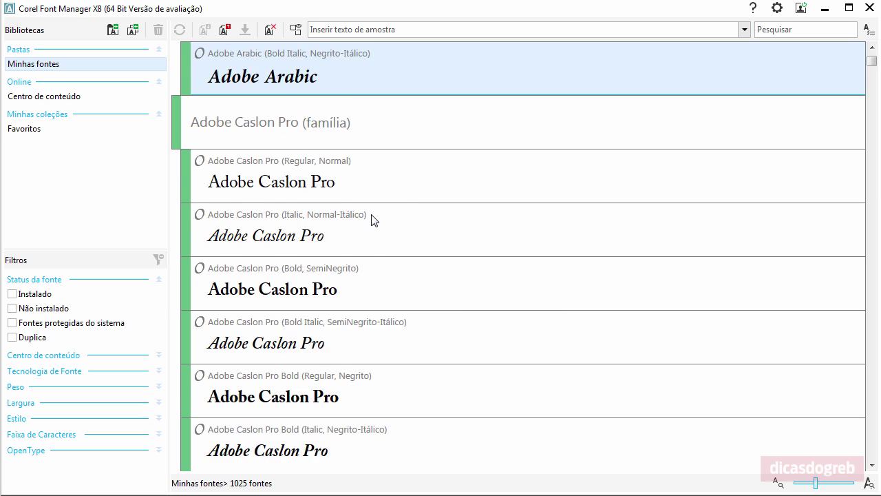
scroll(372, 219, "down", 15)
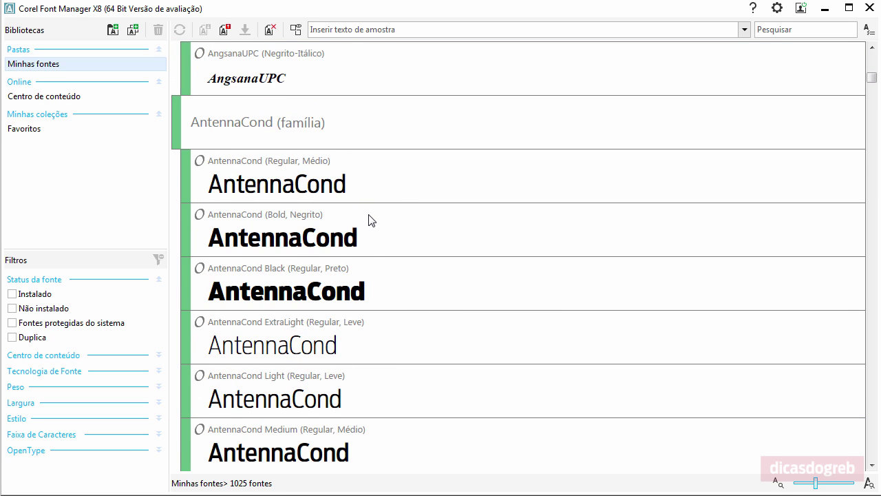
scroll(368, 219, "up", 3)
scroll(367, 220, "down", 5)
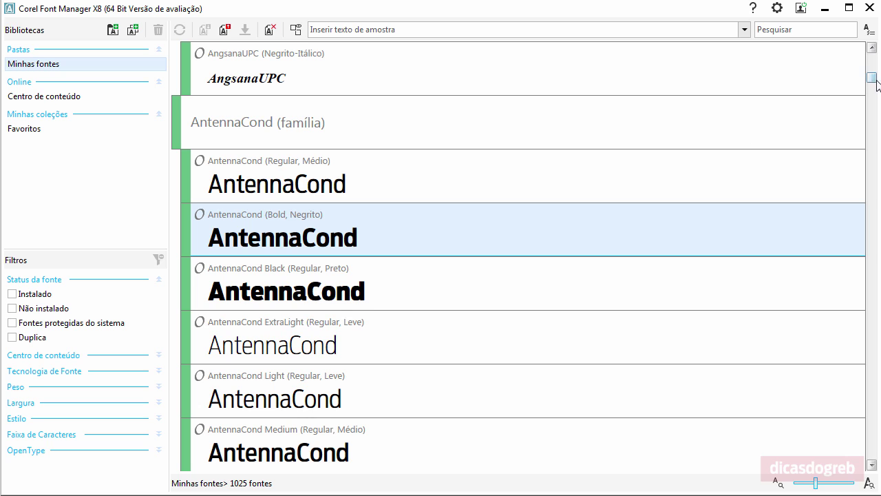
scroll(871, 82, "down", 2)
left_click_drag(872, 82, 873, 133)
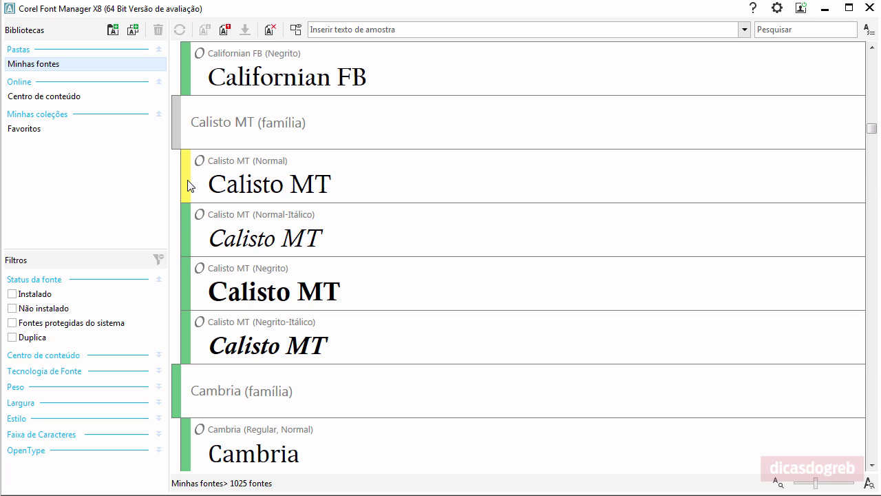
mouse_move(175, 124)
scroll(599, 313, "down", 5)
scroll(602, 313, "down", 10)
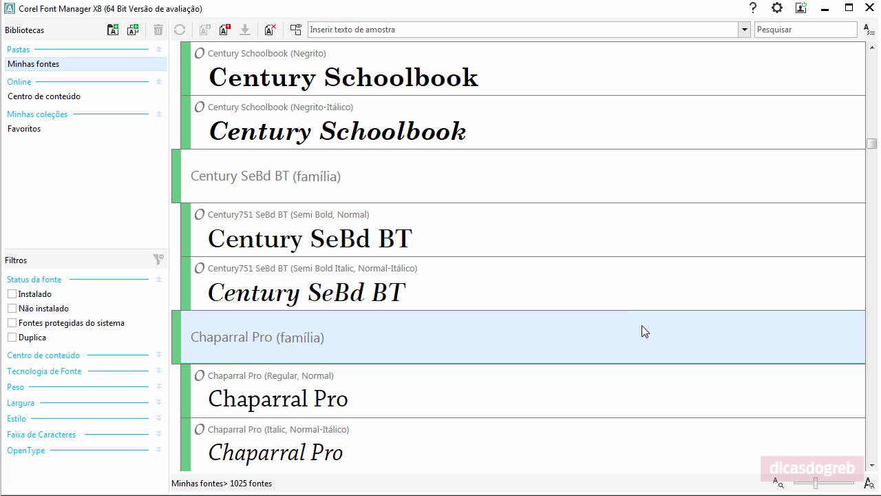
Step: Set the preview sample text to "Dicas do Greb" and enlarge the font previews slightly
left_click(406, 29)
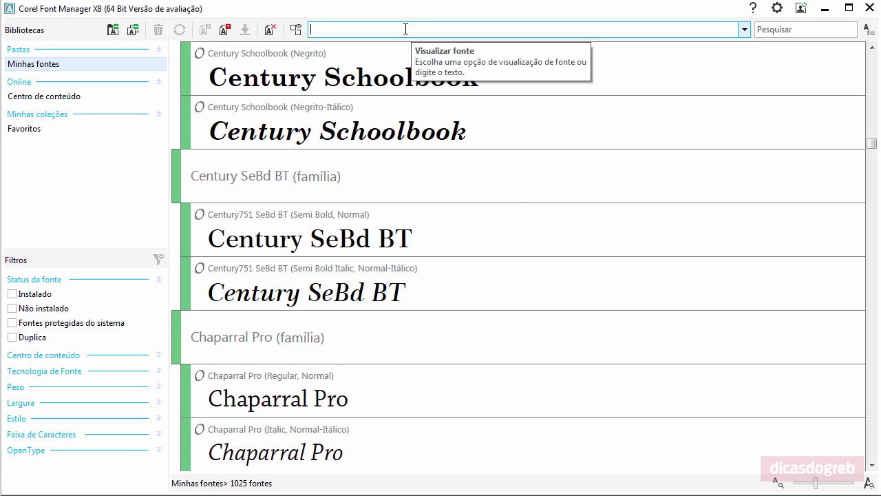
type("Dic")
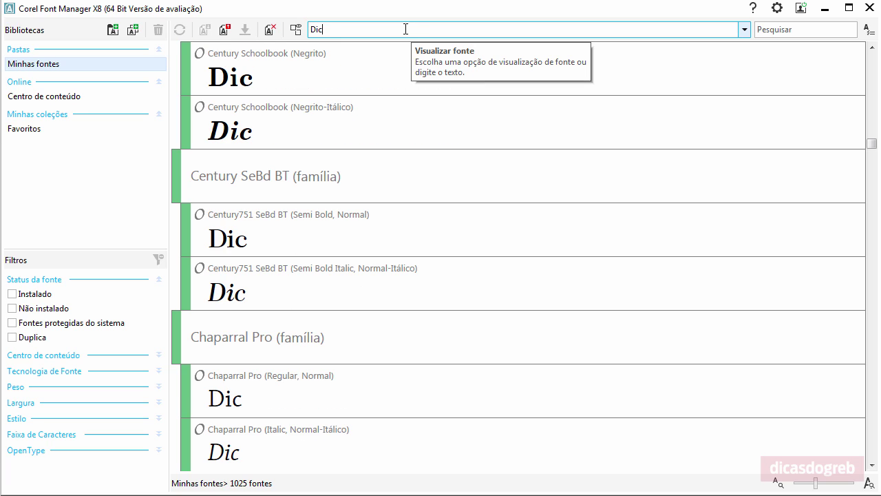
type("as do Greb")
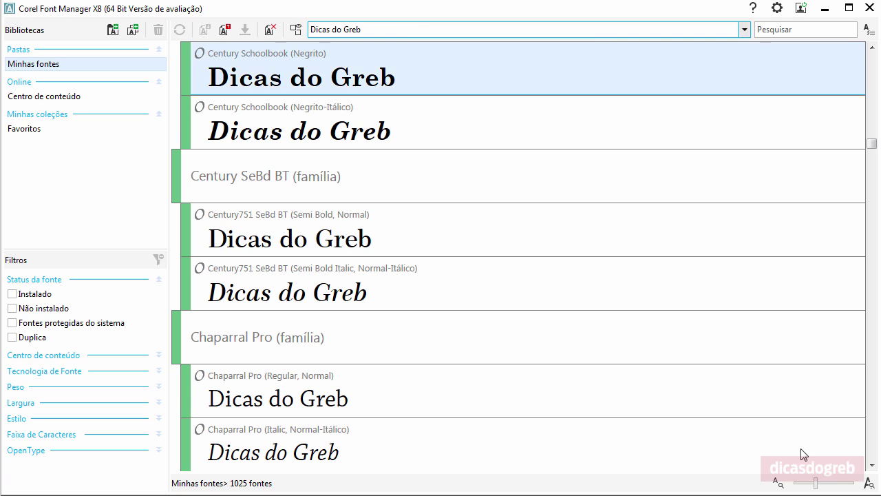
mouse_move(816, 482)
left_mouse_down()
mouse_move(827, 483)
mouse_move(816, 484)
left_mouse_up()
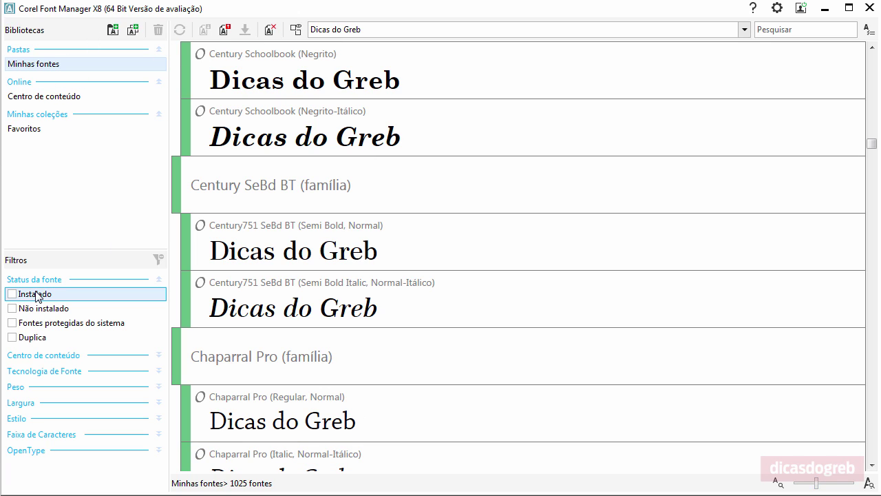
Step: Filter the list by Fontes protegidas do sistema to examine the locked fonts, and clear the filter
left_click(12, 322)
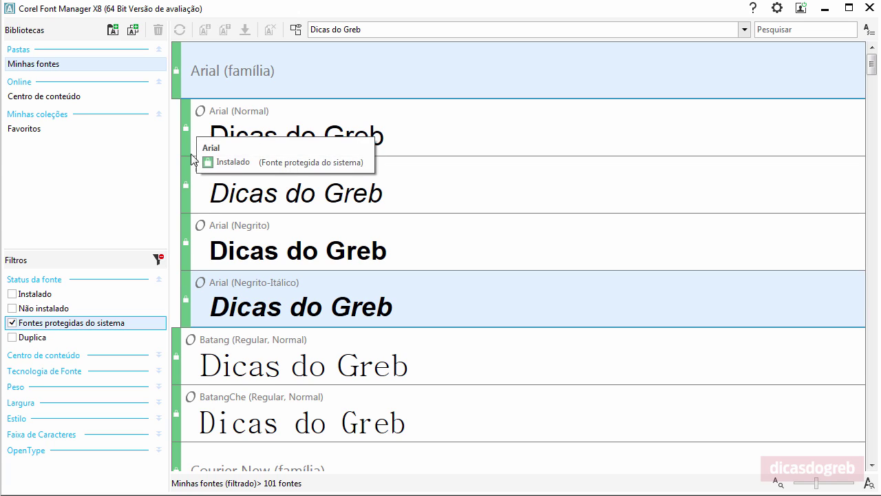
mouse_move(191, 299)
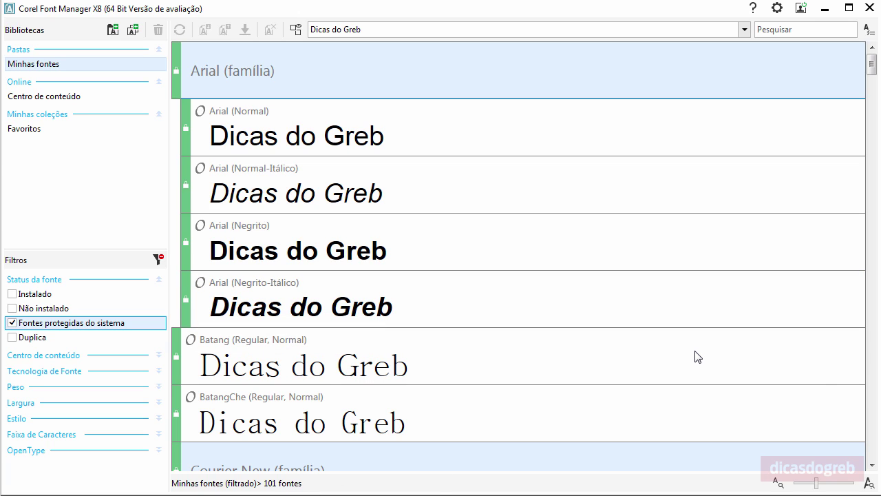
mouse_move(695, 357)
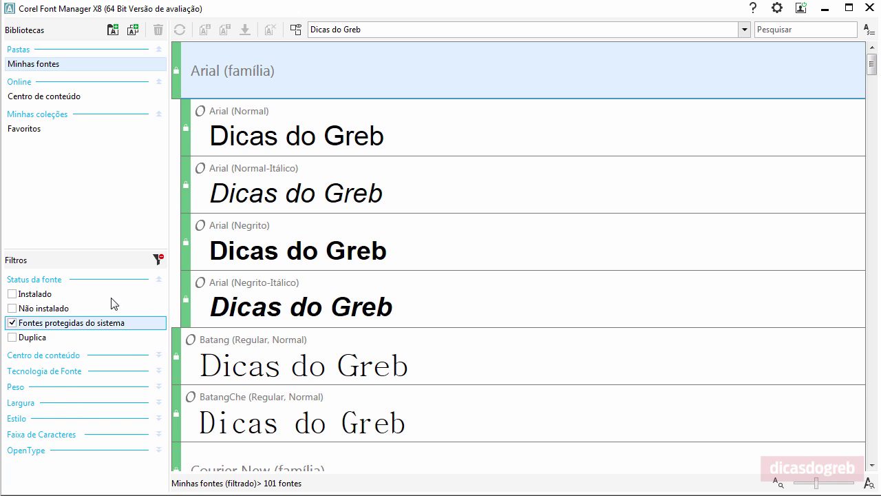
left_click(161, 259)
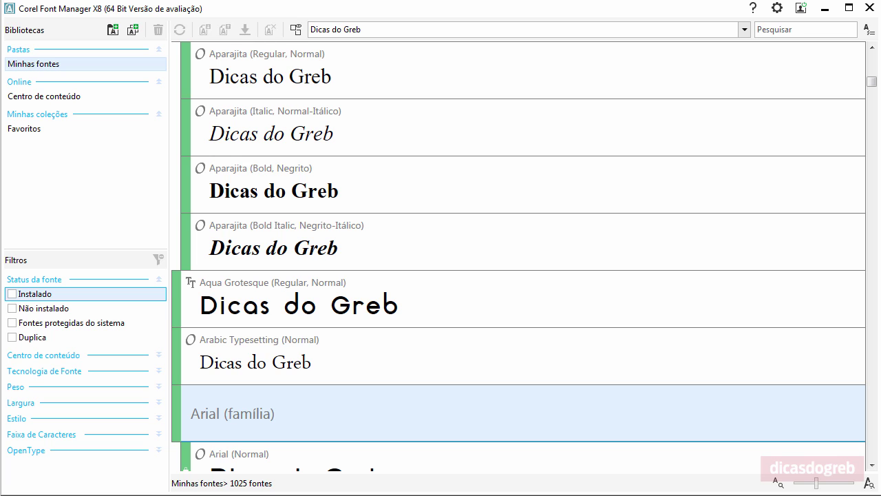
Step: Check the Fontes TTF folder on drive F: in the file explorer and add it to the Font Manager libraries
key("alt+Tab")
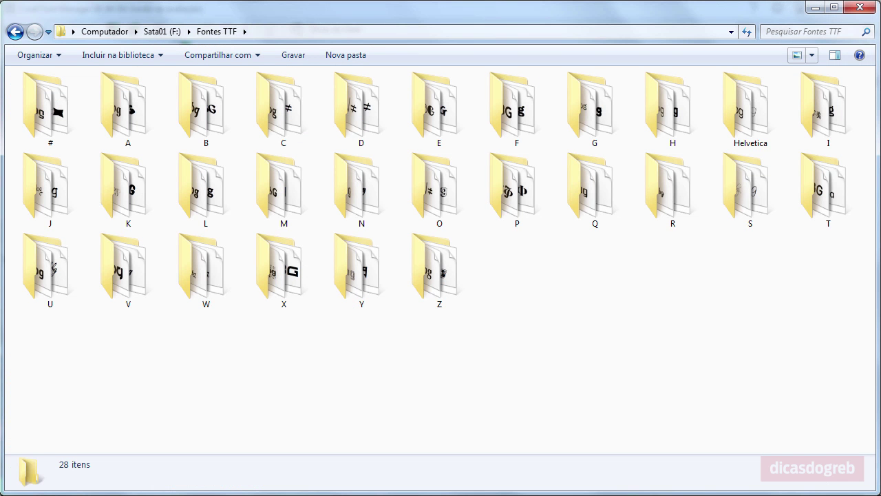
key("alt+Tab")
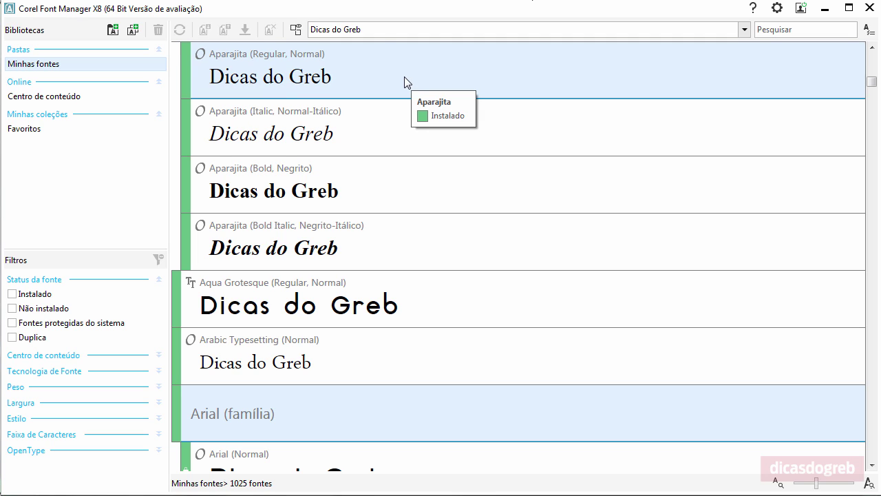
left_click(112, 32)
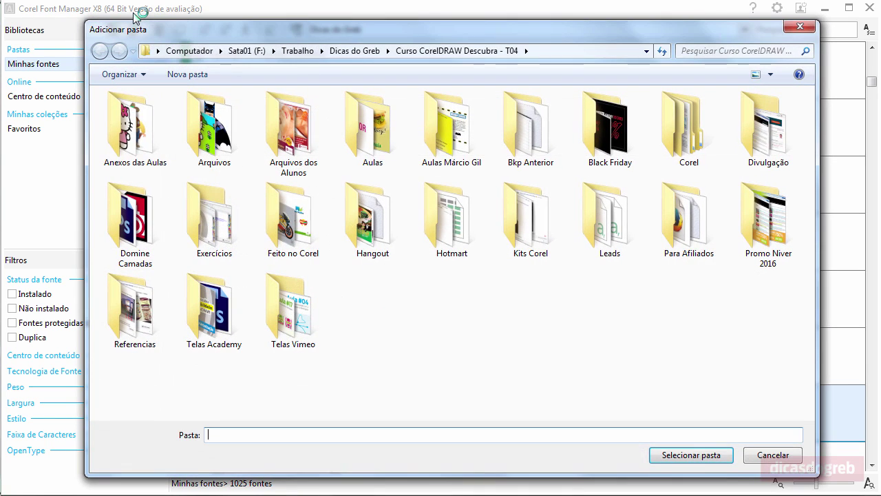
left_click(247, 52)
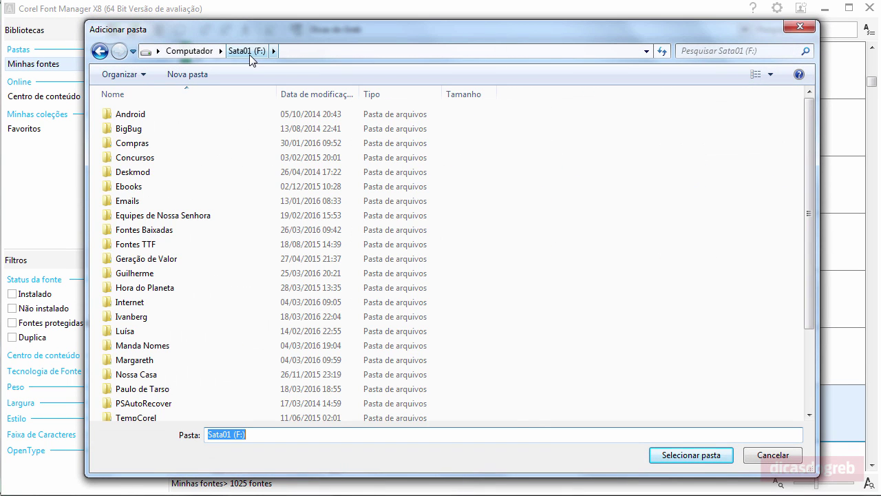
left_click(119, 250)
double_click(119, 249)
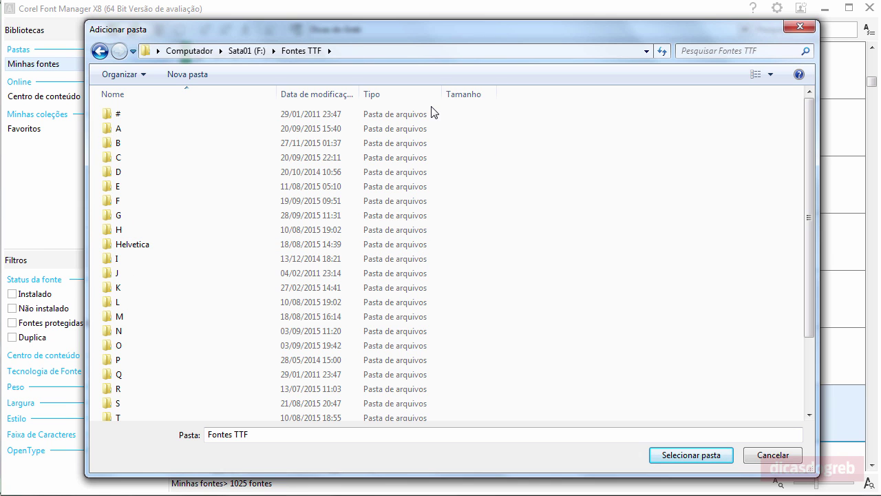
left_click(677, 453)
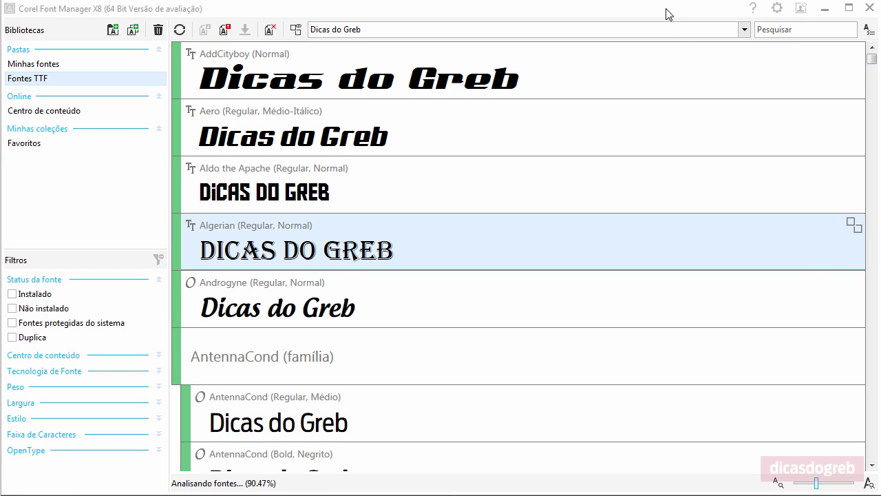
Step: Switch to CorelDRAW, select the headline text and examine the font list offered for it
left_click(669, 15)
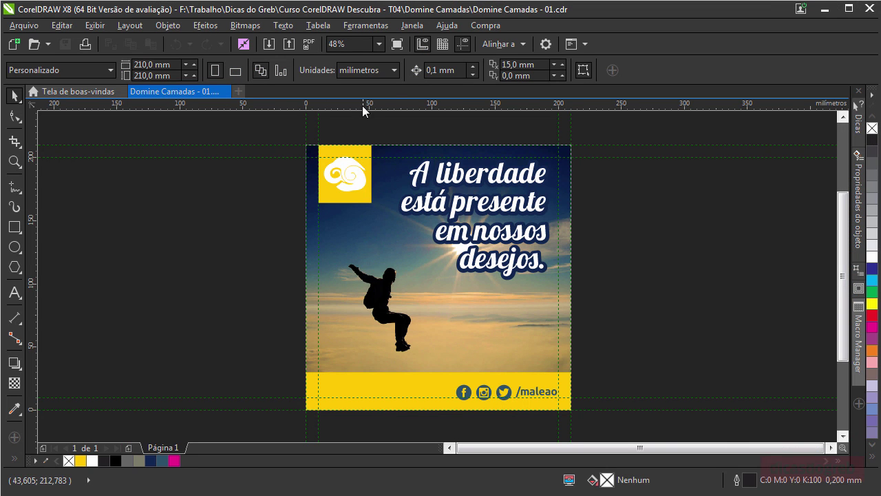
left_click(430, 172)
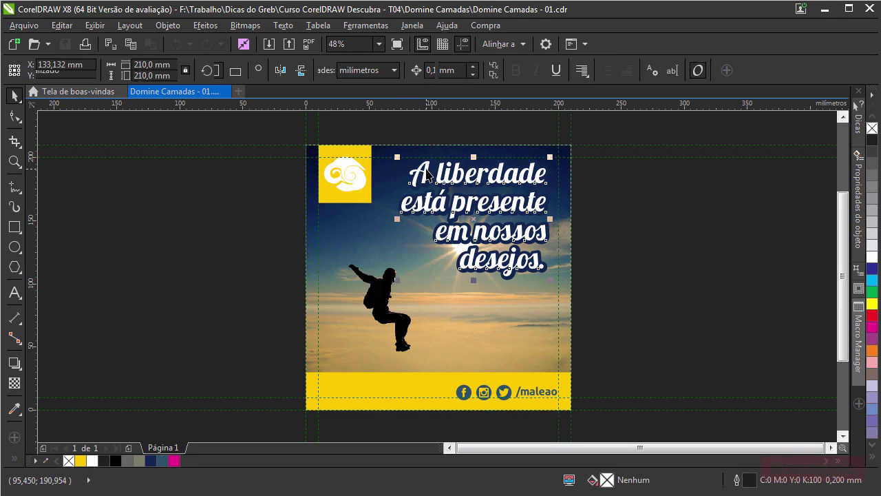
left_click(430, 76)
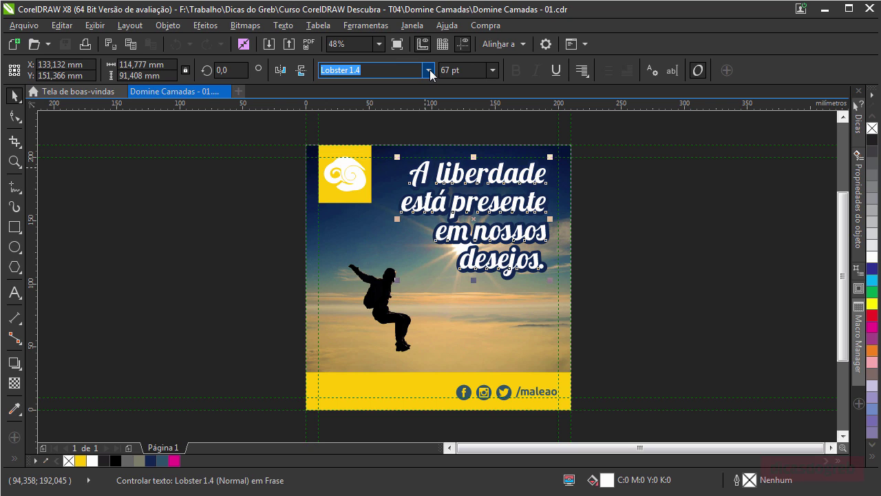
left_click(430, 70)
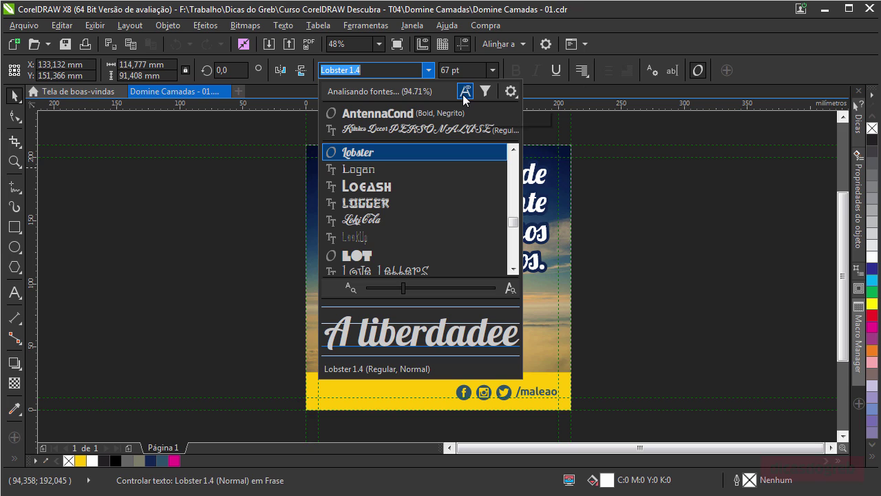
left_click(428, 70)
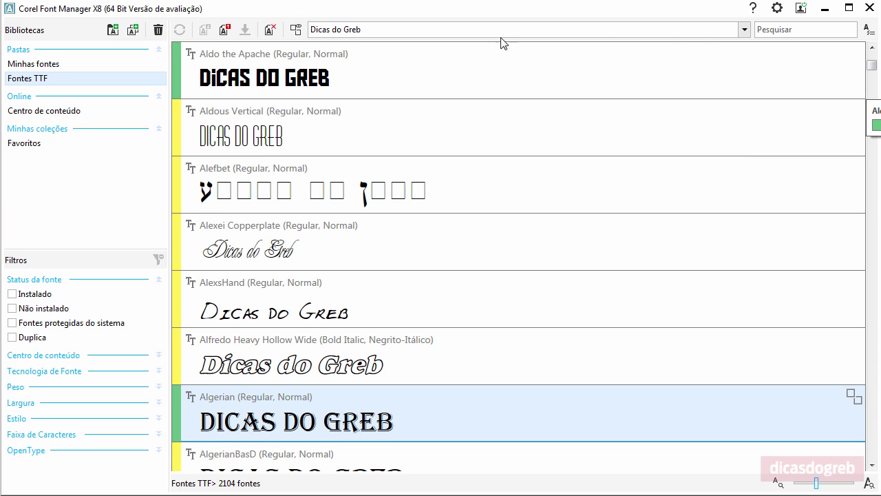
Step: Browse the Fontes TTF library from its start to examine the font previews and their installed, uninstalled and duplicate status markers
left_click_drag(874, 67, 872, 54)
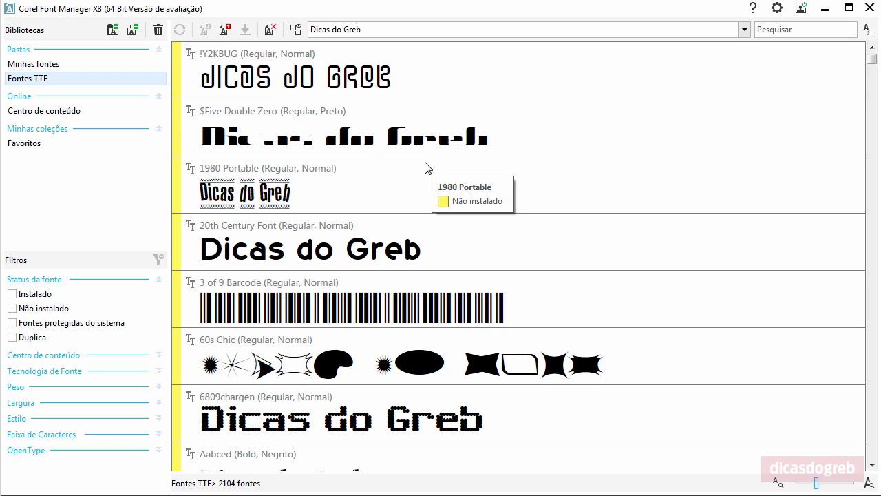
scroll(589, 232, "down", 10)
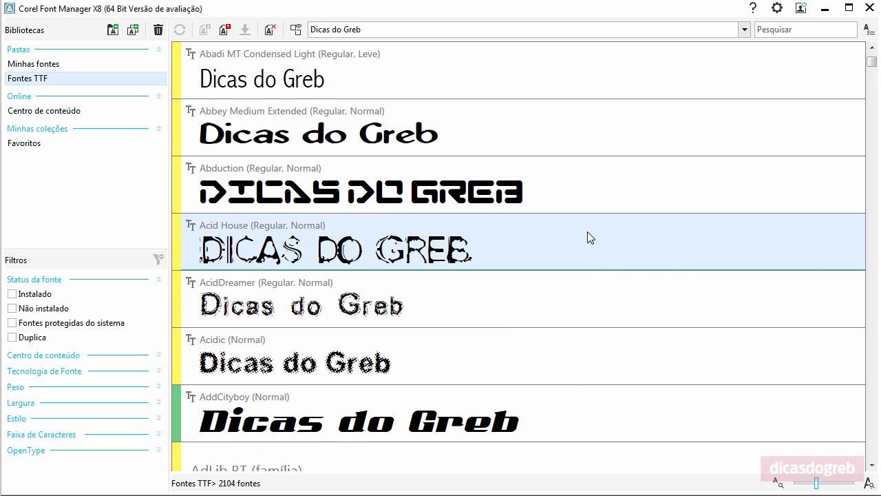
scroll(587, 231, "down", 1)
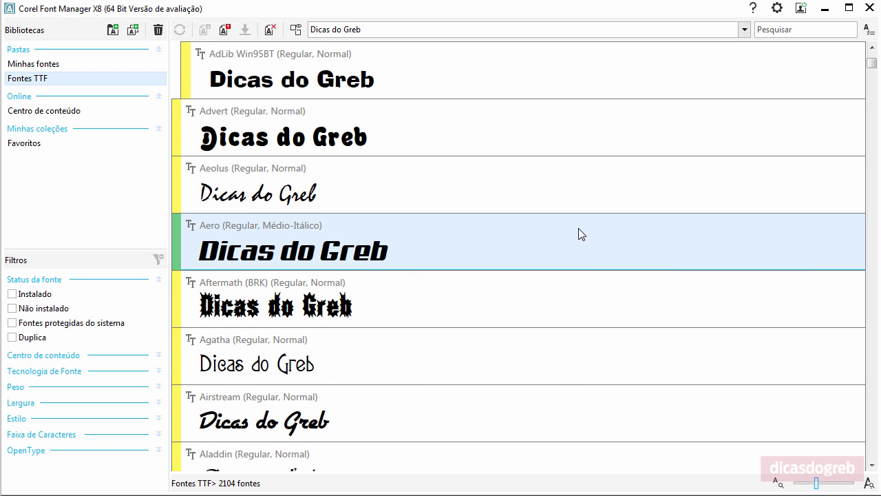
scroll(573, 231, "down", 3)
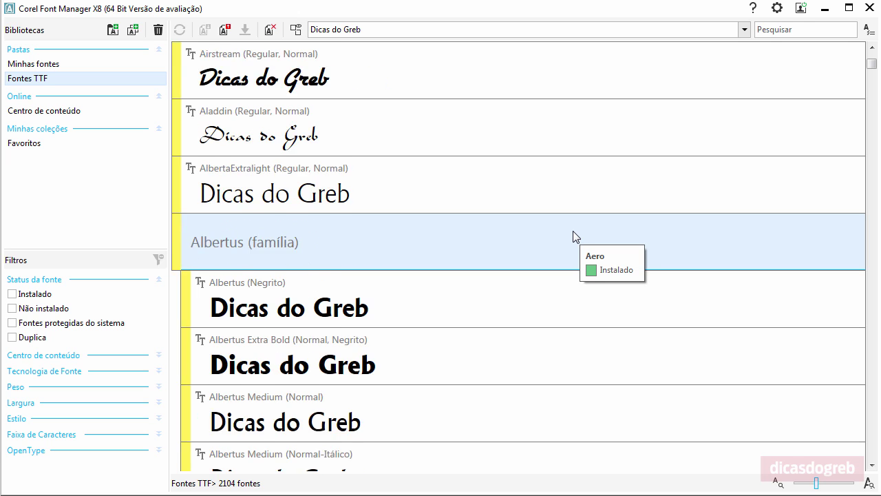
scroll(573, 231, "down", 2)
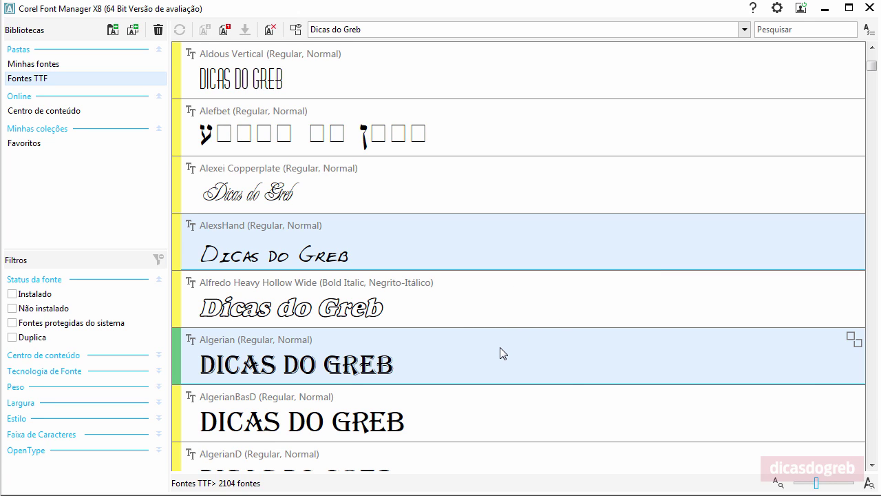
mouse_move(500, 347)
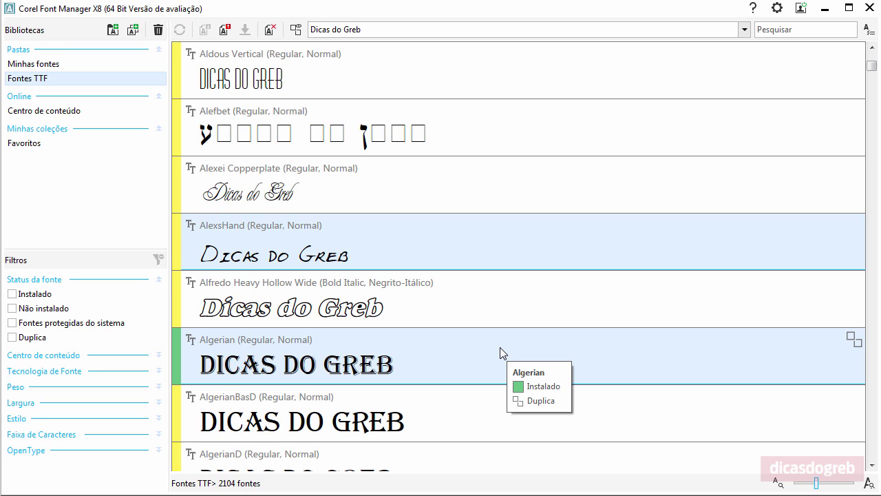
left_click(296, 30)
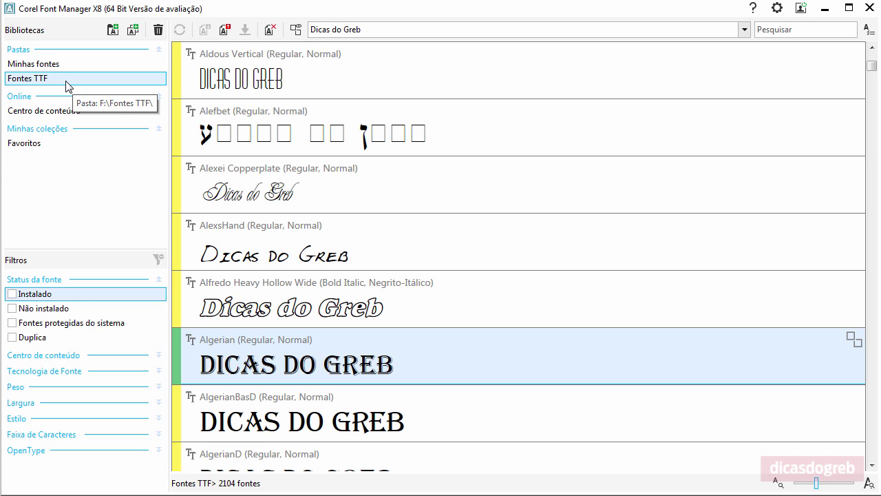
scroll(513, 365, "down", 5)
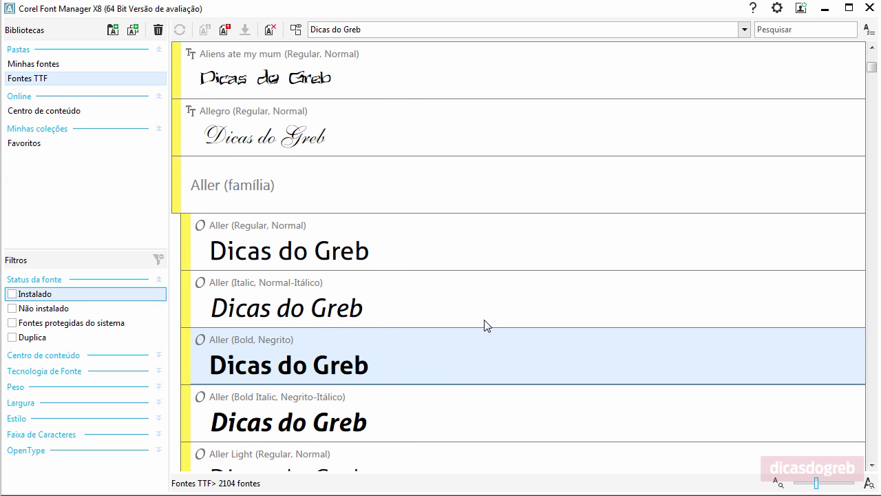
scroll(486, 324, "down", 6)
scroll(485, 324, "up", 15)
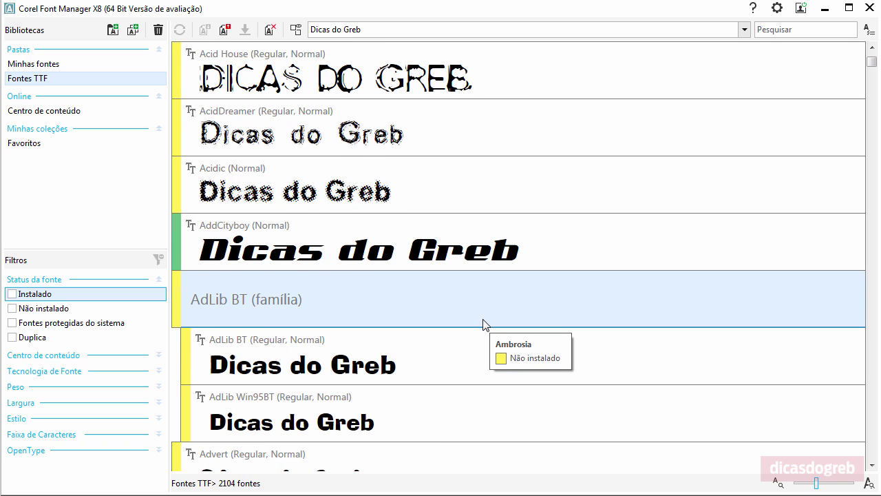
scroll(485, 324, "up", 3)
scroll(486, 324, "up", 5)
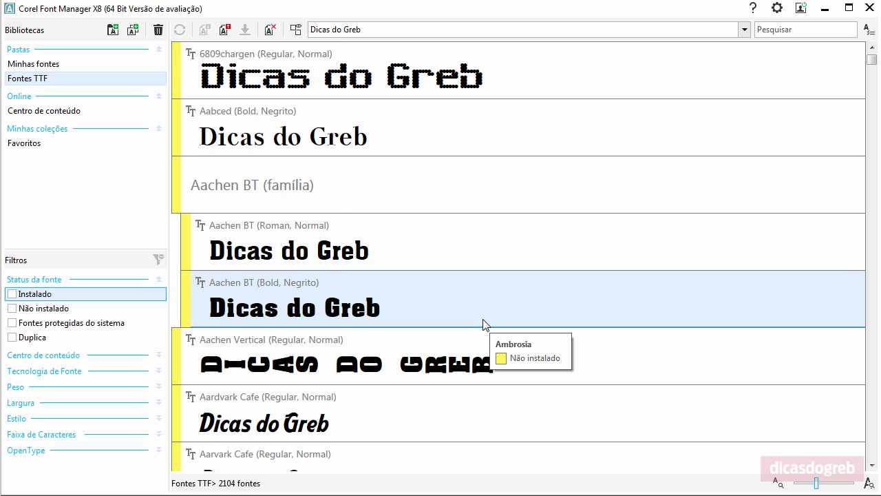
scroll(485, 324, "down", 20)
scroll(486, 324, "down", 15)
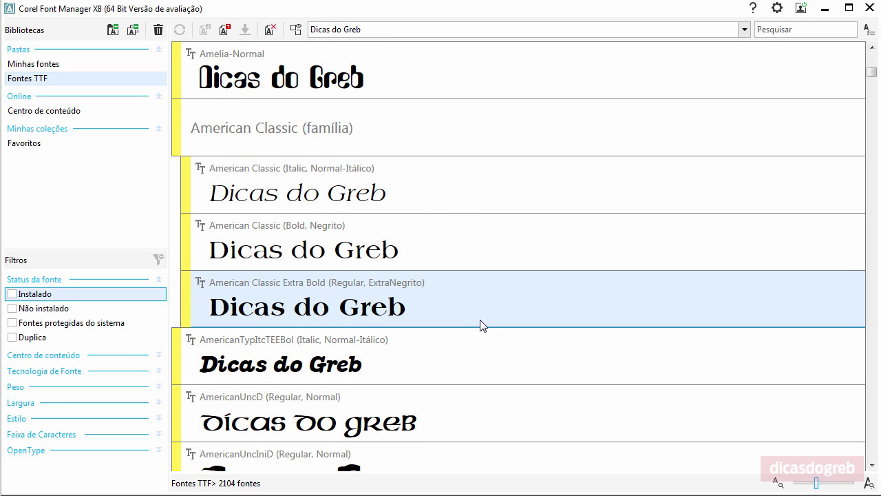
Step: Search the Fontes TTF library for "andr"
left_click(799, 30)
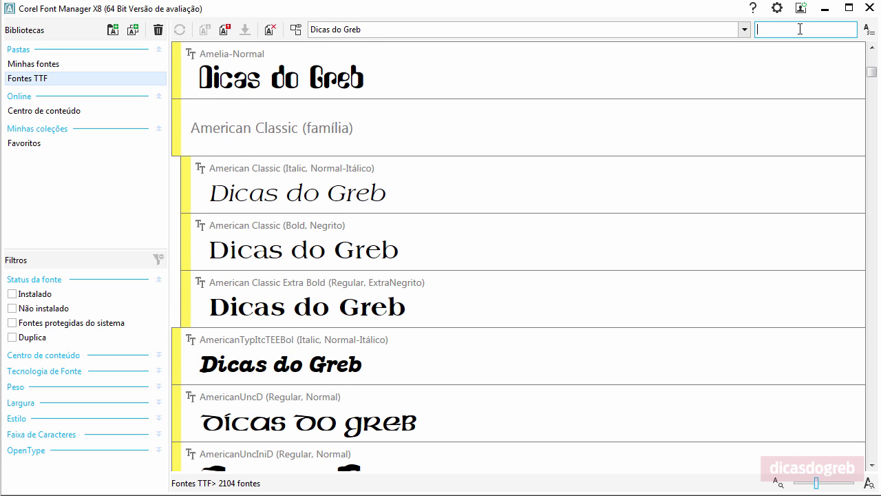
type("an")
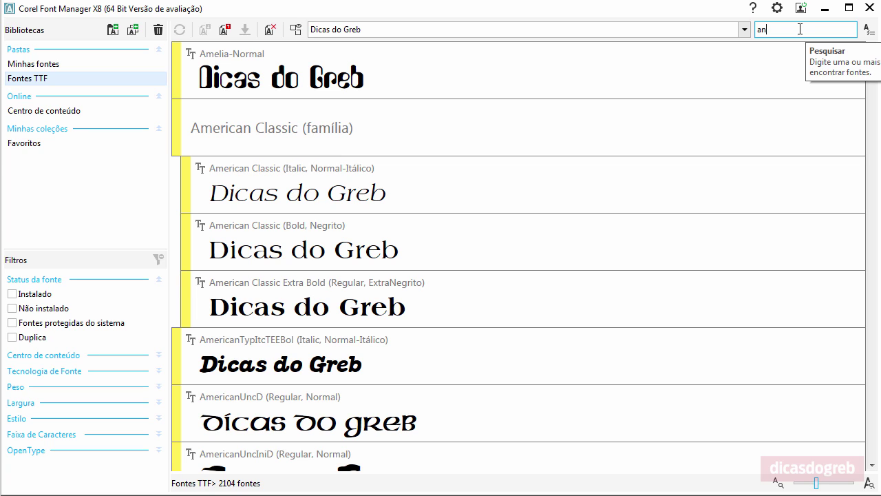
type("dr")
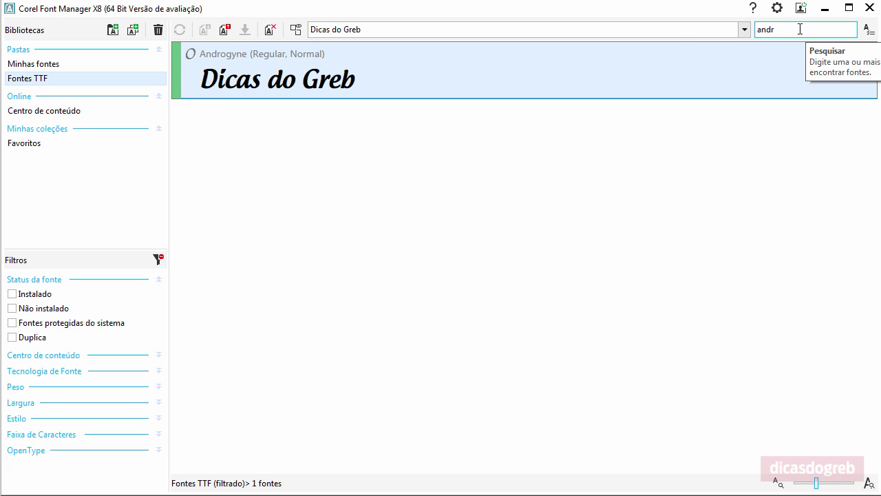
Step: Uninstall the Androgyne font, install it again, and clear the search filter
left_click(353, 76)
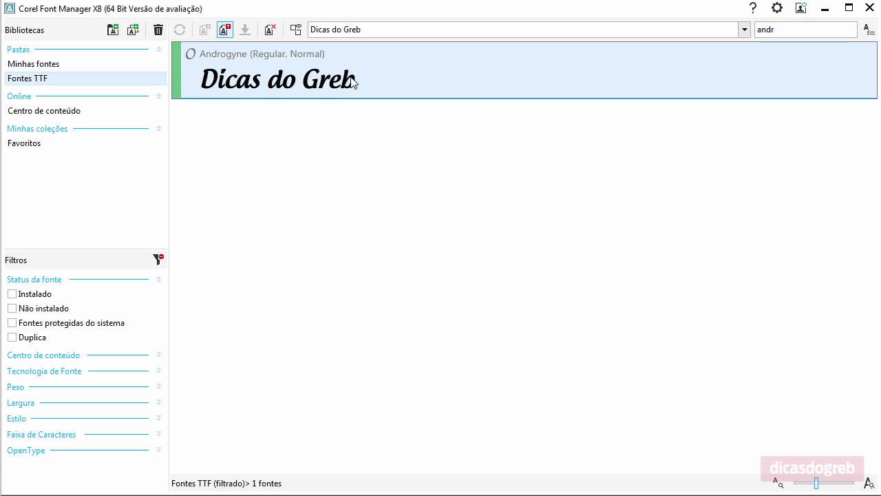
left_click(227, 31)
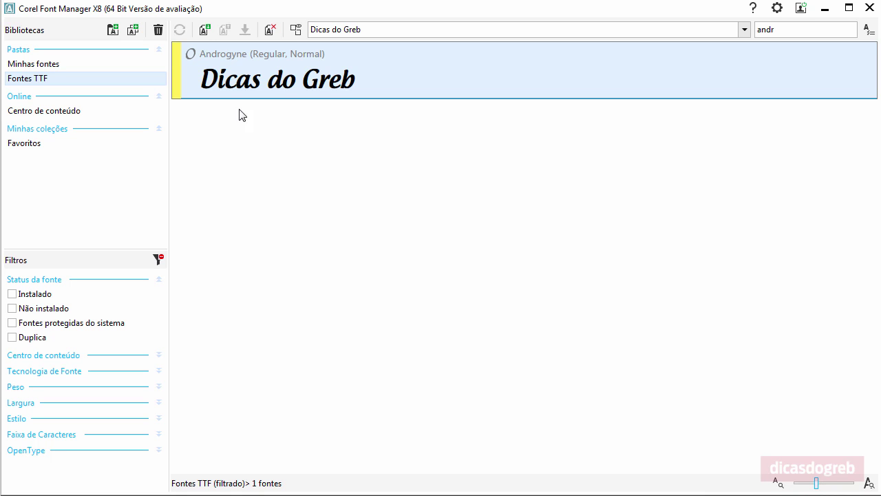
left_click(207, 31)
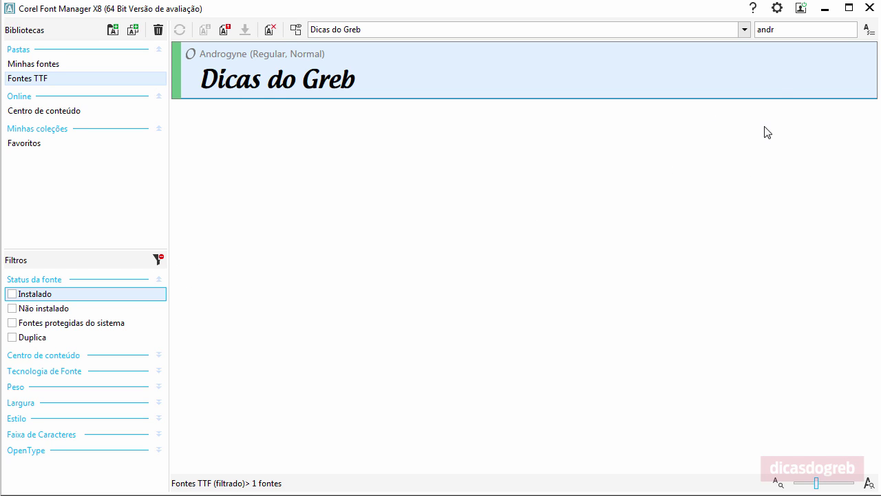
left_click(161, 261)
left_click(161, 261)
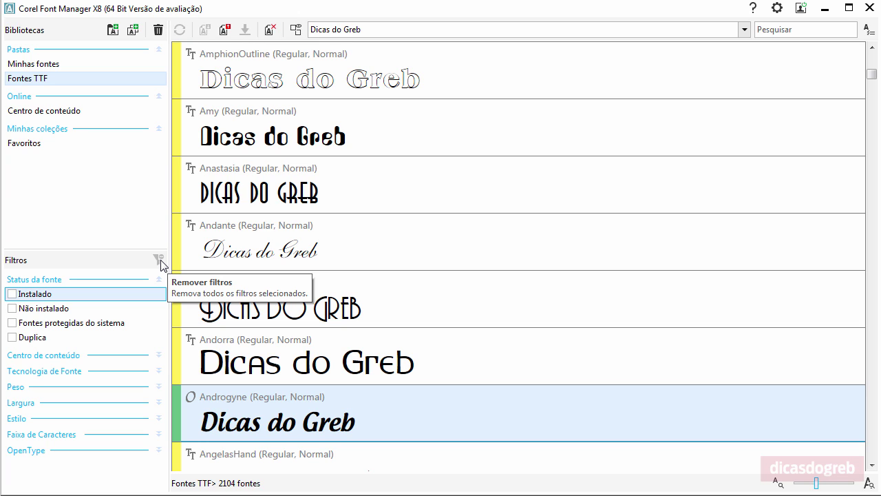
Step: Filter the Fontes TTF library by the Script style and look through the matching fonts
left_click(158, 418)
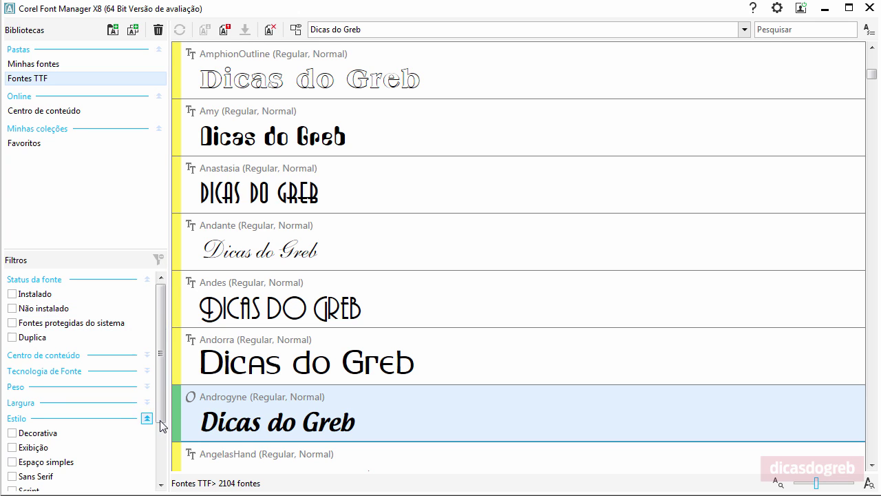
left_click_drag(163, 419, 163, 449)
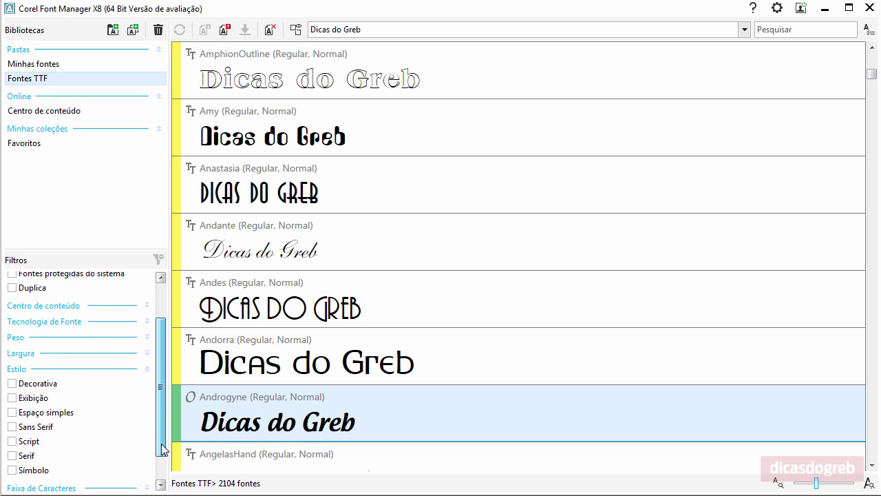
left_click(12, 441)
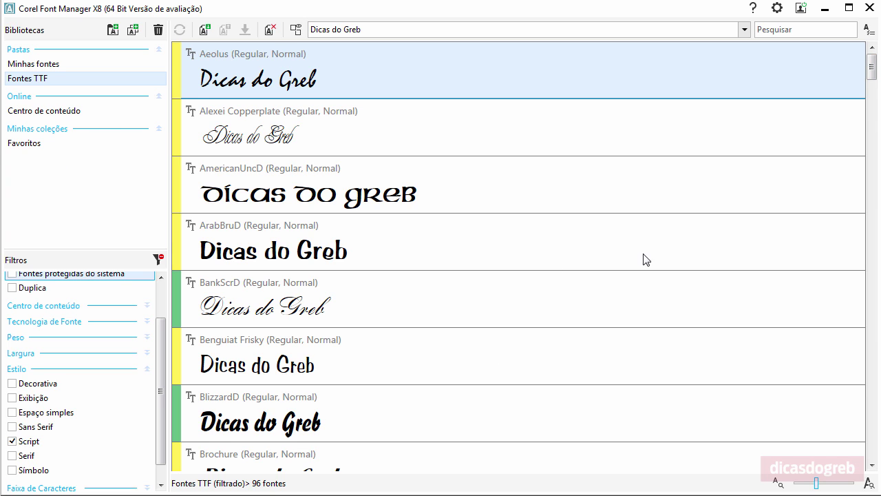
left_click_drag(872, 71, 871, 128)
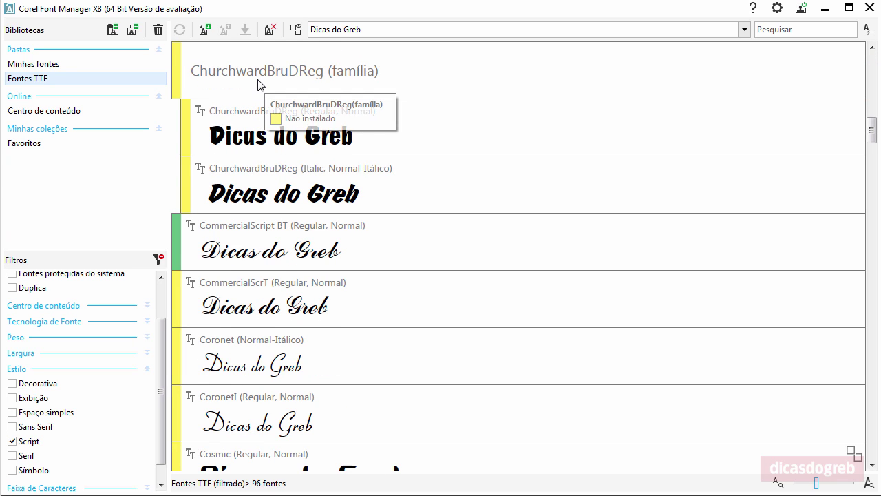
Step: Install the whole ChurchwardBruDReg family and check its installation status
left_click(262, 75)
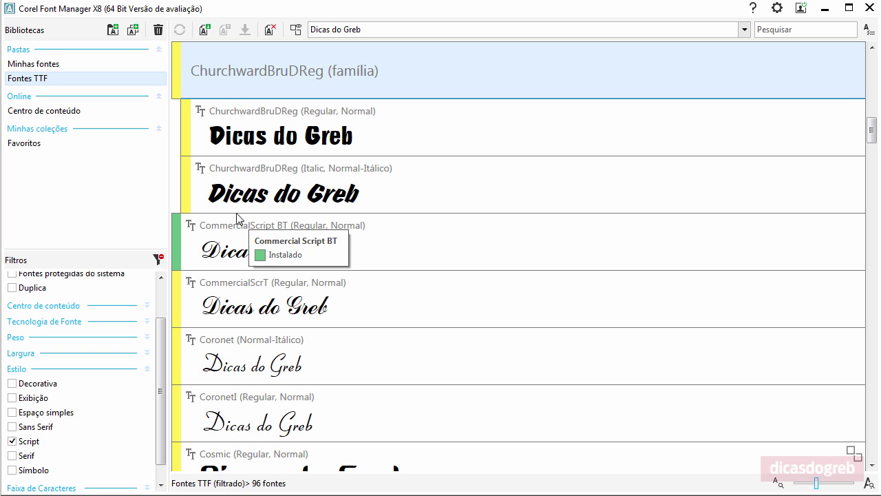
left_click(207, 30)
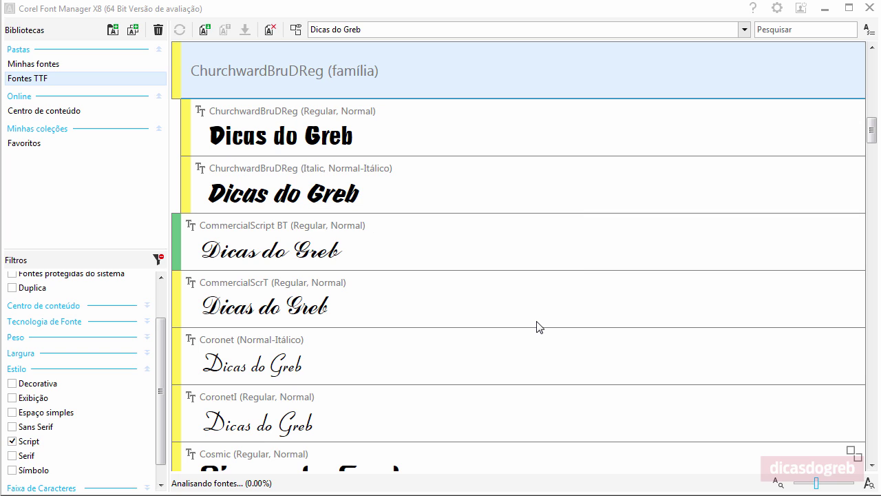
left_click(539, 326)
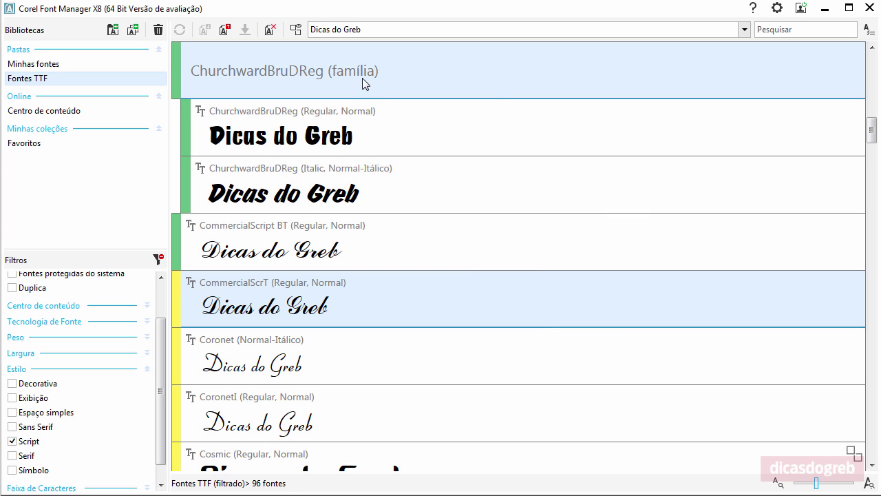
mouse_move(362, 77)
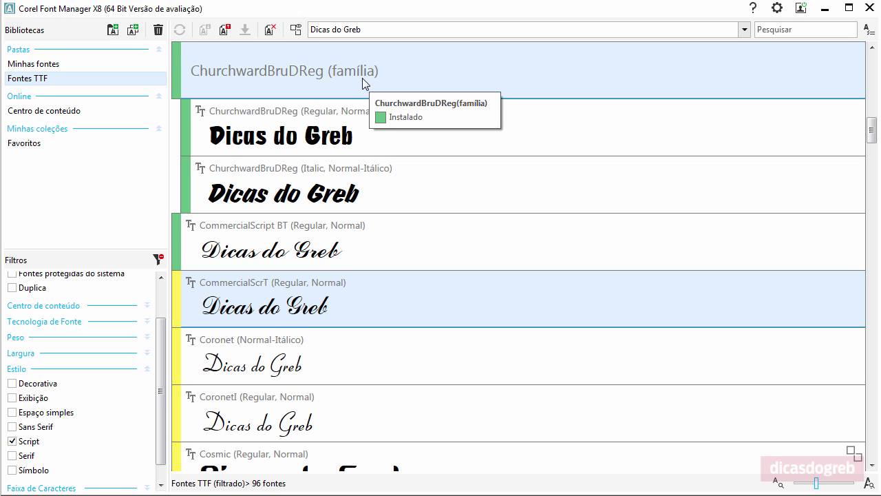
Step: Create a new font collection named Banner
left_click(133, 30)
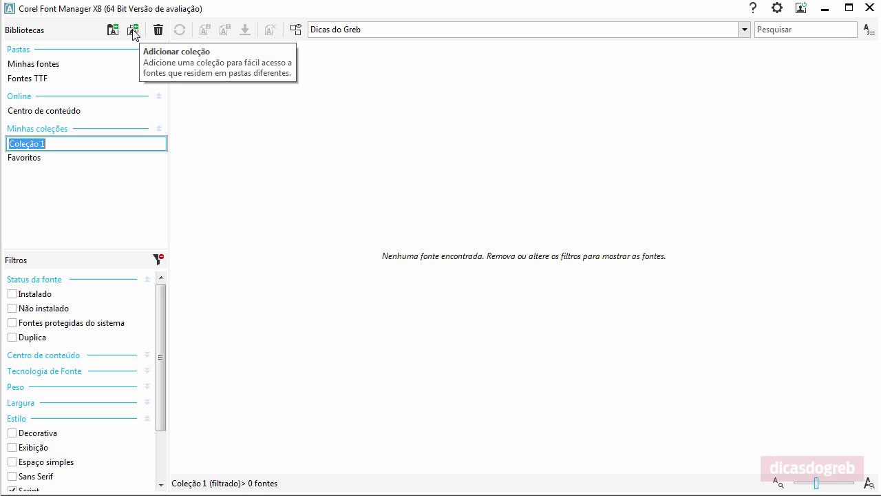
type("Banner")
key("Return")
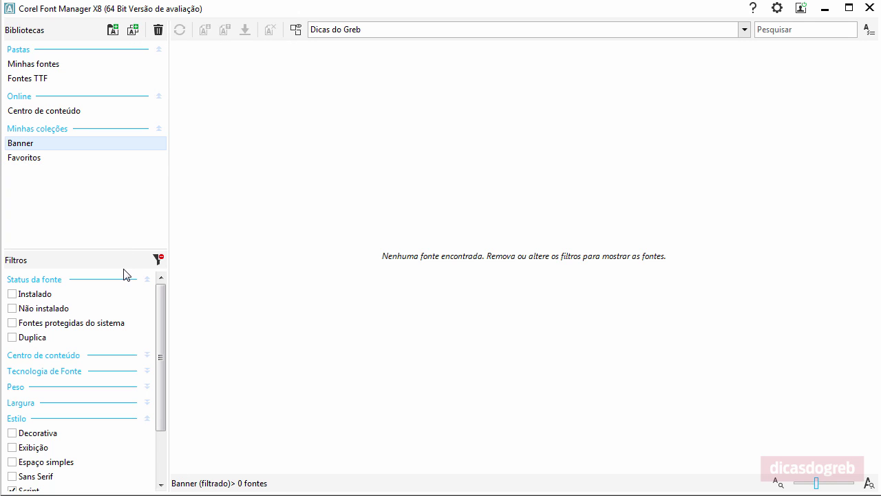
Step: Narrow the Script fonts in Fontes TTF to Não instalado and add ZapfChan Bd BT to the Banner collection
left_click(45, 80)
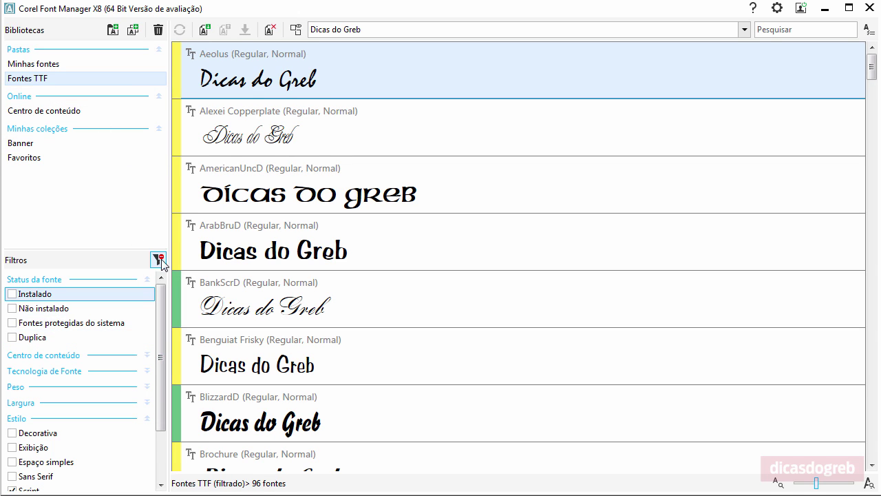
left_click(13, 308)
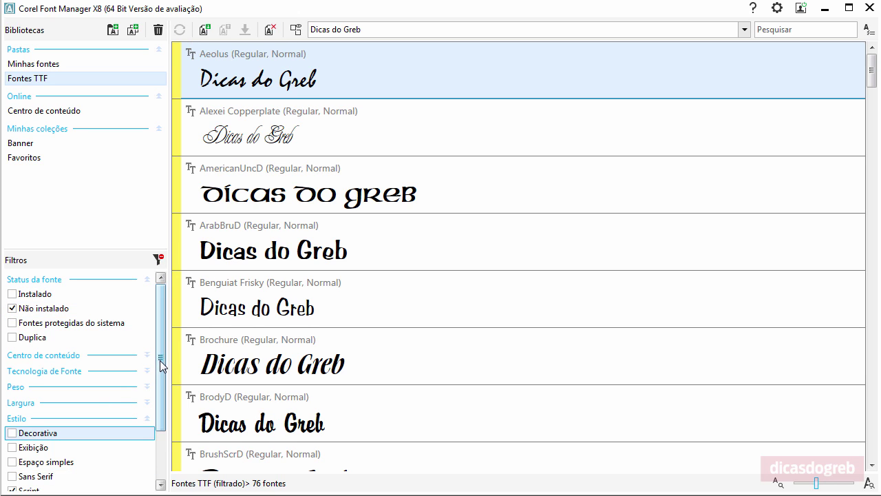
left_click_drag(161, 362, 159, 410)
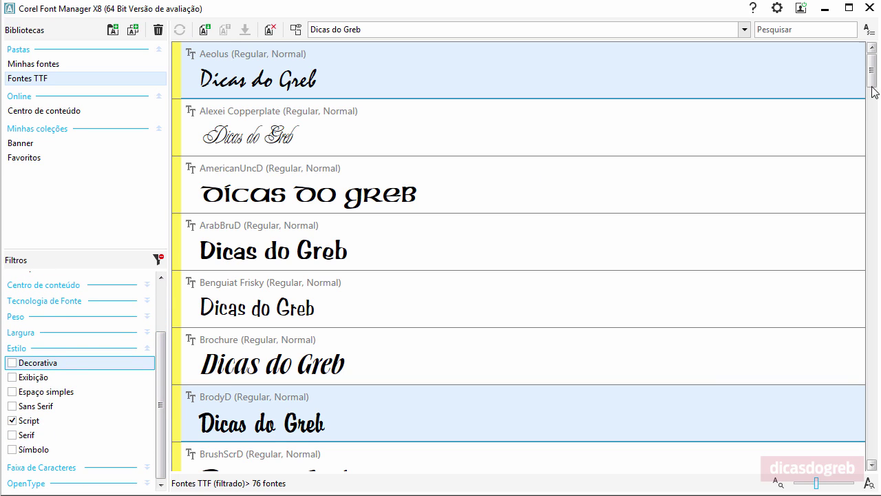
left_click_drag(874, 76, 867, 437)
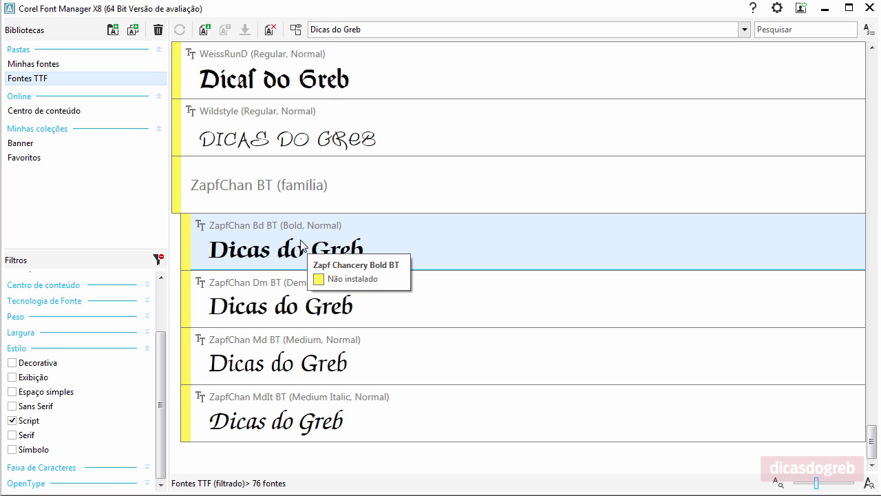
left_click_drag(301, 244, 31, 148)
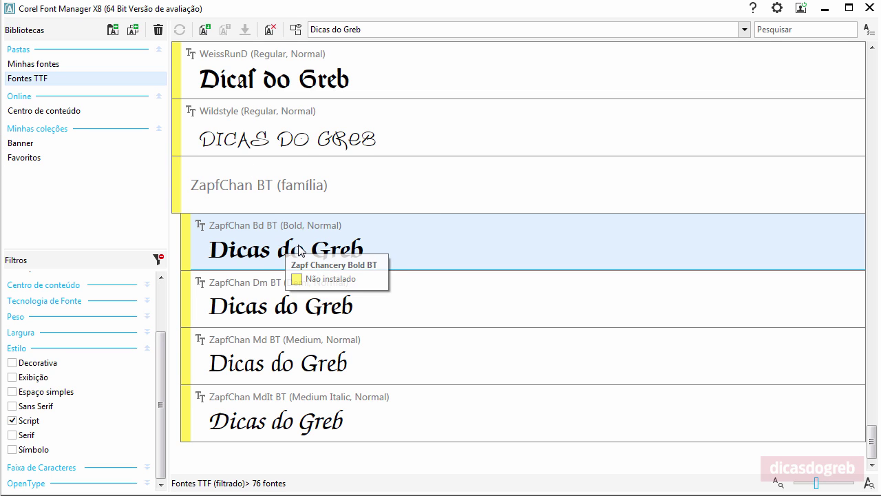
Step: Add CommercialScrT from the filtered Fontes TTF fonts to the Banner collection and open that collection
scroll(324, 271, "up", 5)
scroll(324, 271, "up", 10)
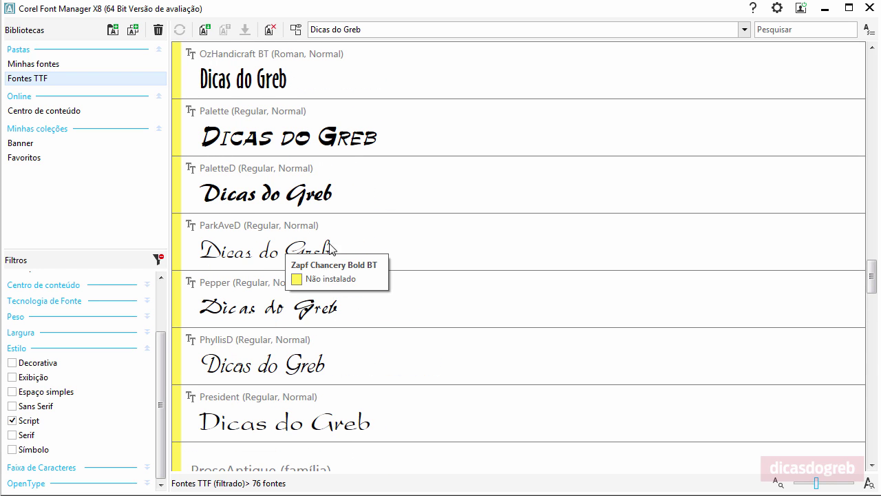
scroll(327, 238, "up", 5)
scroll(327, 238, "up", 10)
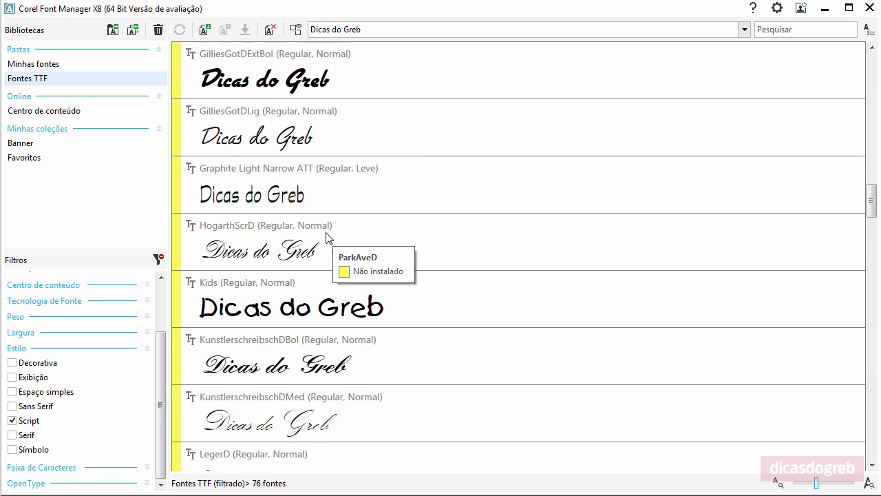
scroll(327, 237, "up", 5)
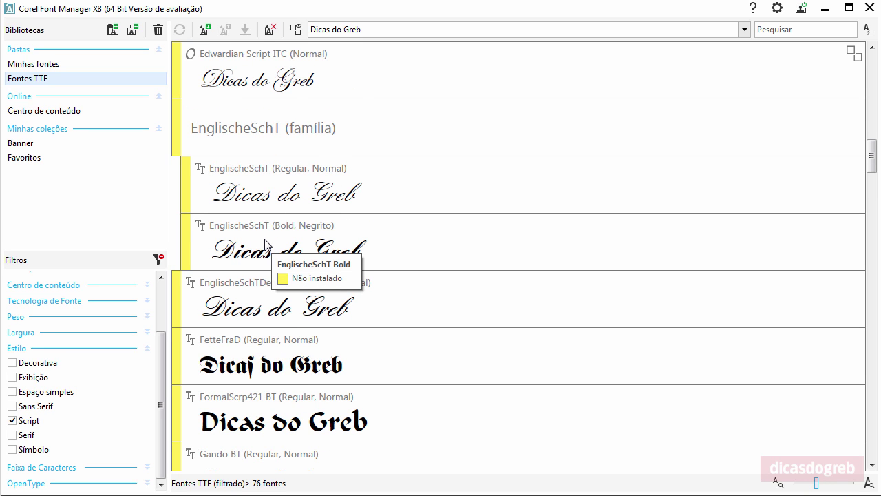
scroll(265, 244, "up", 3)
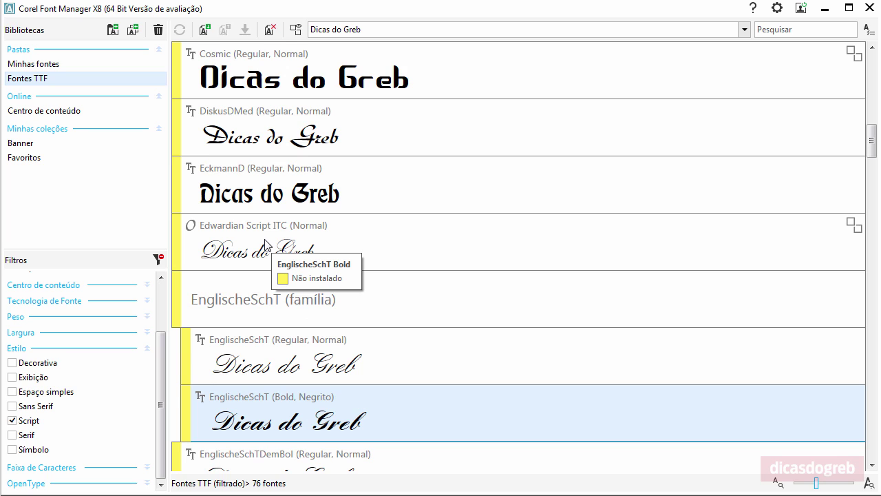
scroll(265, 244, "up", 6)
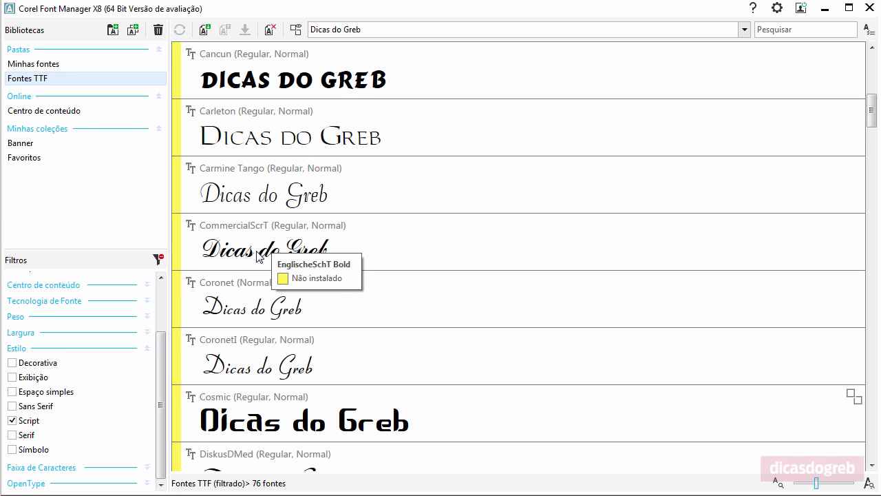
left_click_drag(256, 256, 51, 152)
scroll(254, 235, "up", 10)
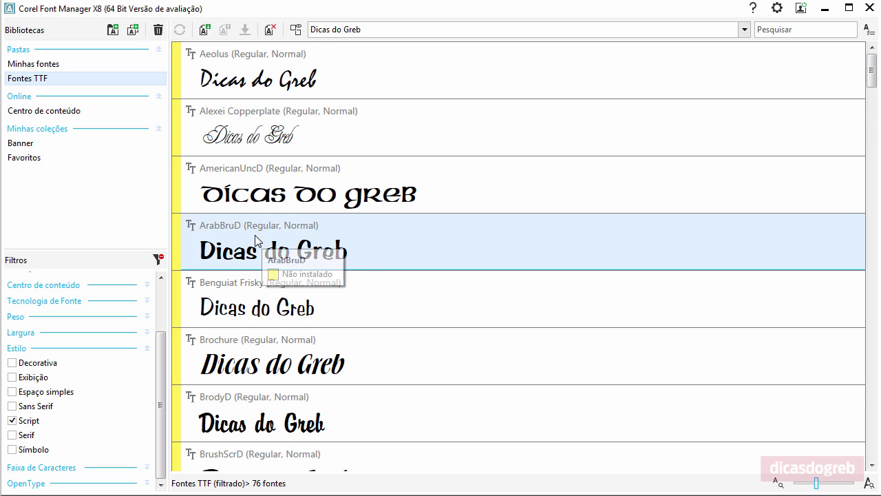
left_click(21, 144)
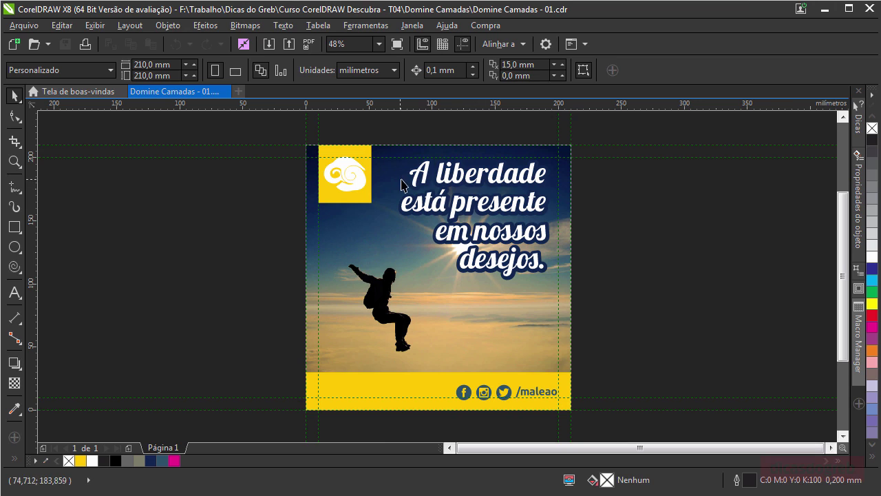
Step: Switch to CorelDRAW, select the headline text and filter its font list by the Banner collection to compare with Corel Font Manager
left_click(438, 183)
left_click(428, 70)
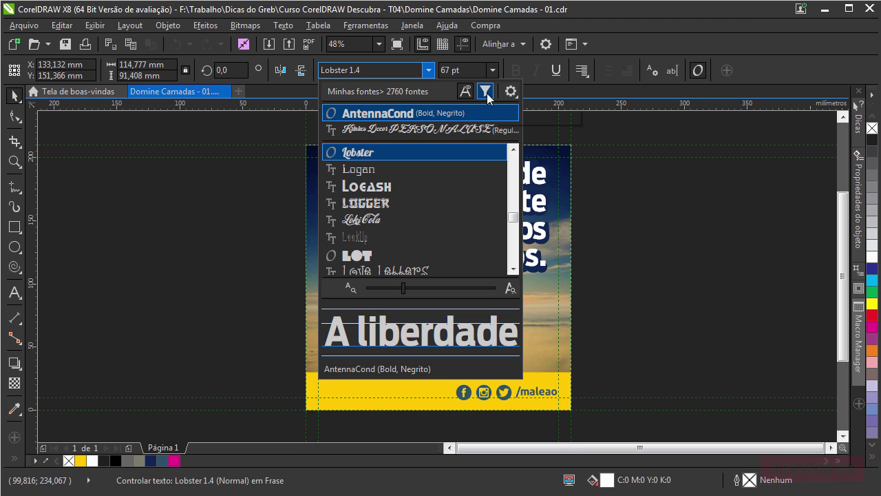
left_click(487, 93)
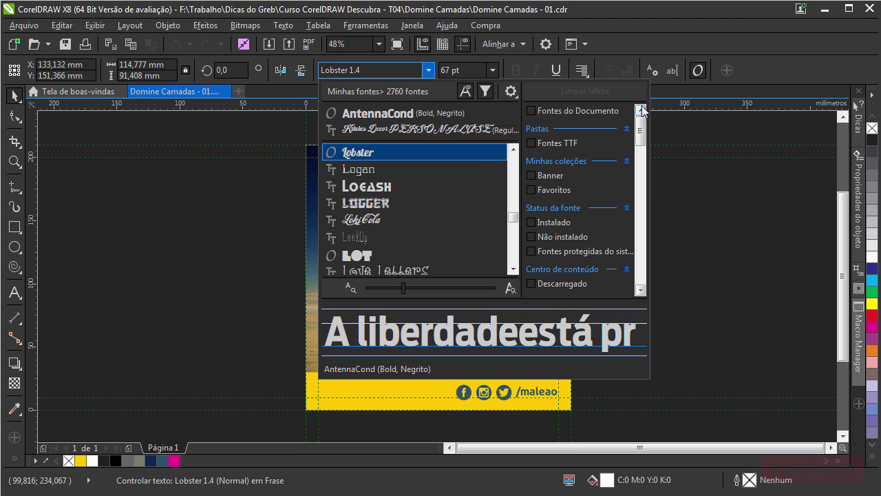
left_click(534, 174)
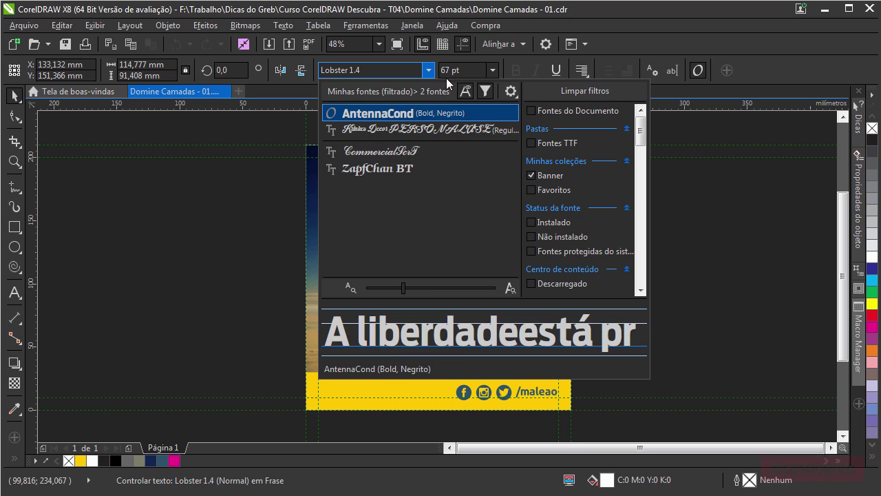
key("Escape")
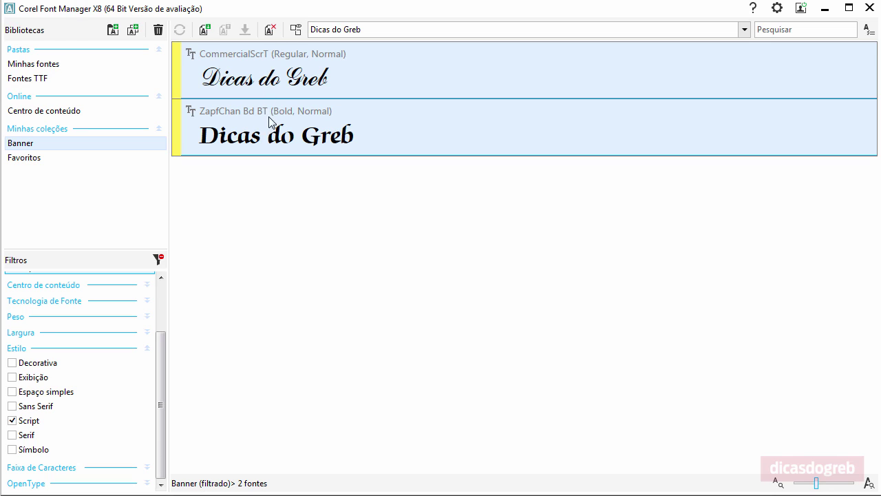
mouse_move(272, 94)
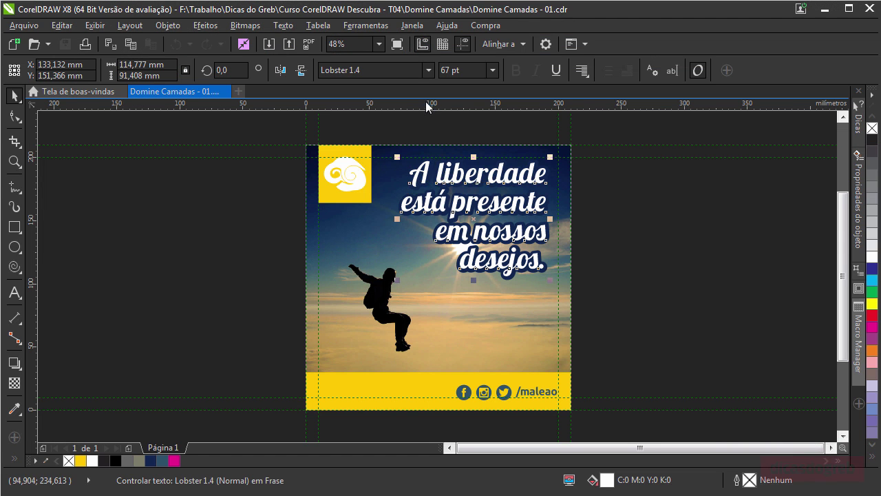
Step: Remove the Banner collection filter from the headline's font list in CorelDRAW
left_click(429, 71)
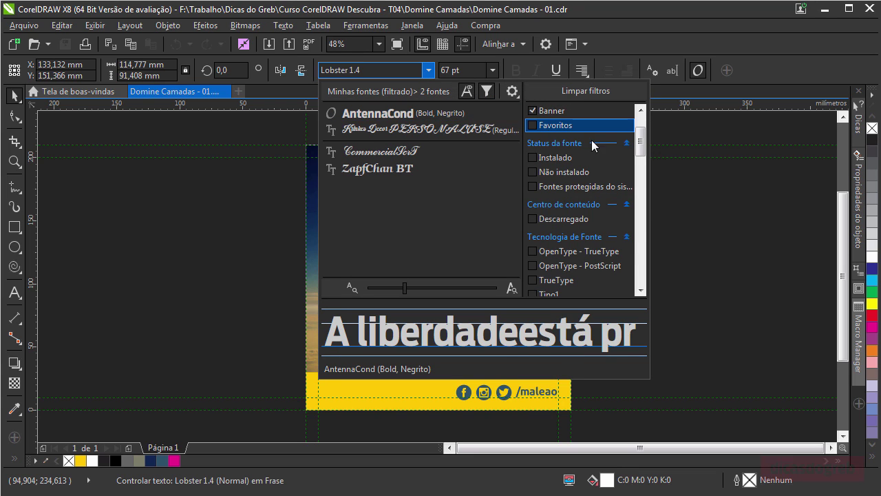
scroll(639, 137, "up", 2)
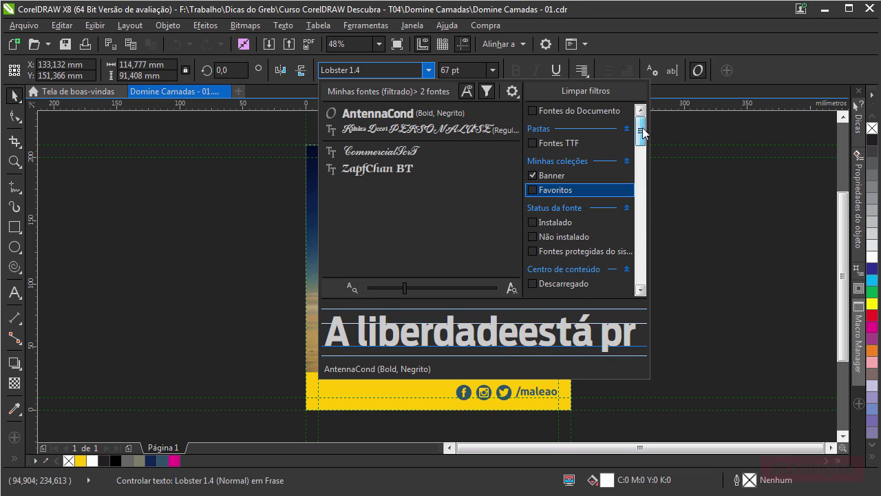
left_click(533, 178)
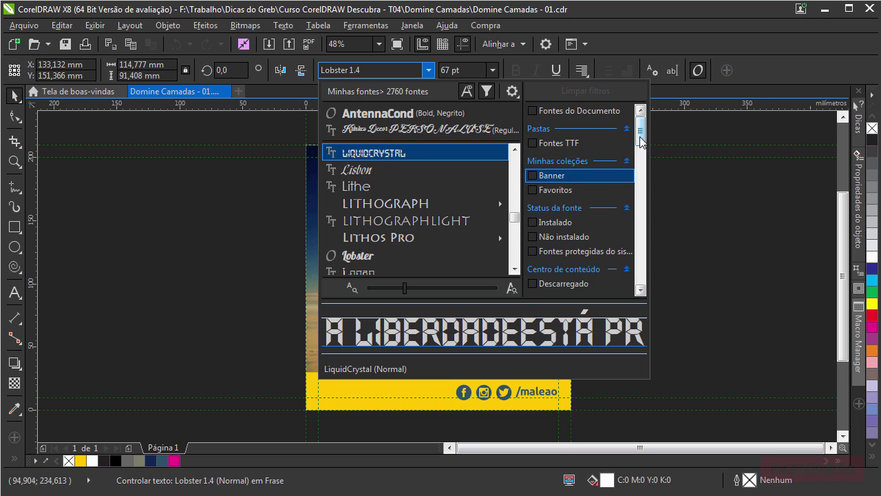
Step: Filter the headline's font list by the Serif style, clear the filters and close the list
left_click_drag(643, 141, 649, 190)
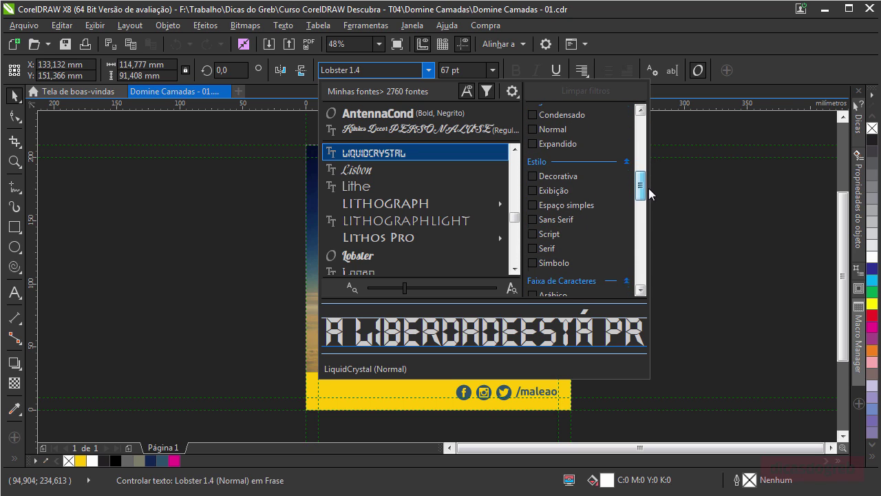
left_click(536, 236)
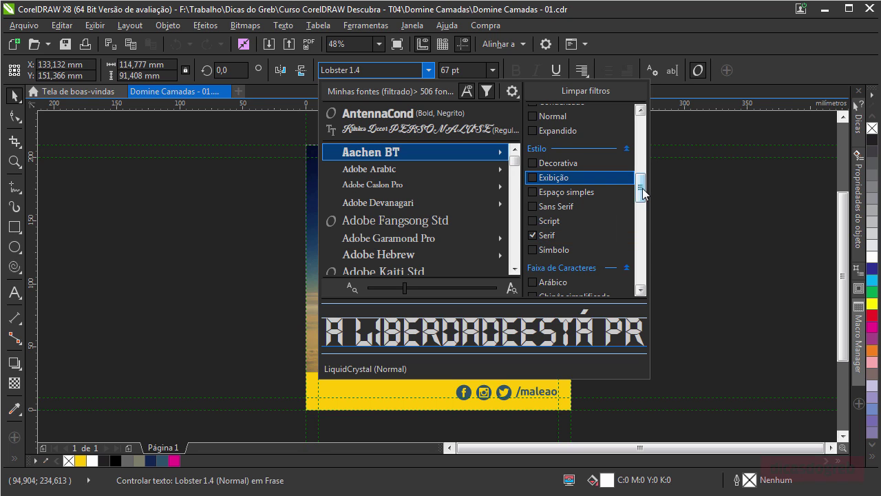
left_click_drag(639, 191, 637, 123)
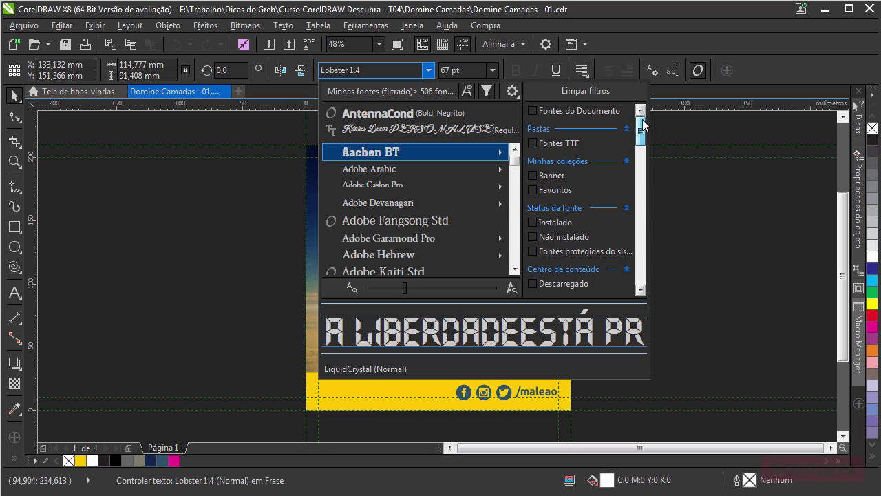
left_click(557, 94)
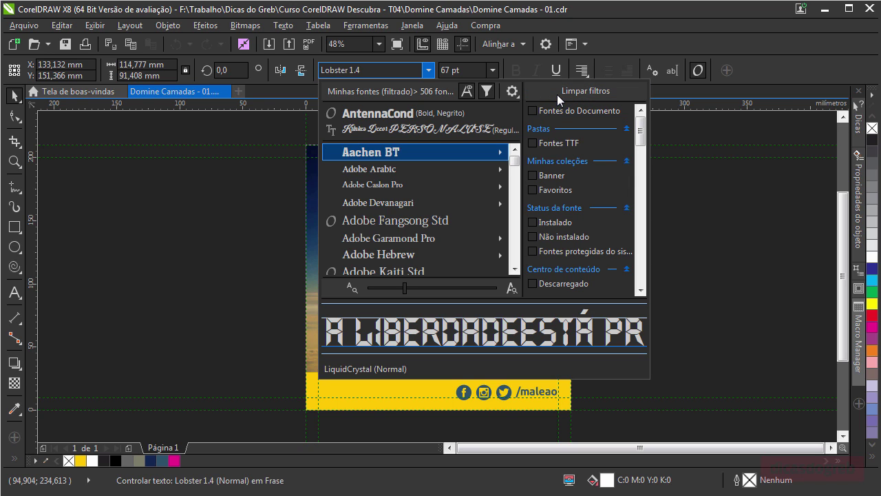
left_click(428, 70)
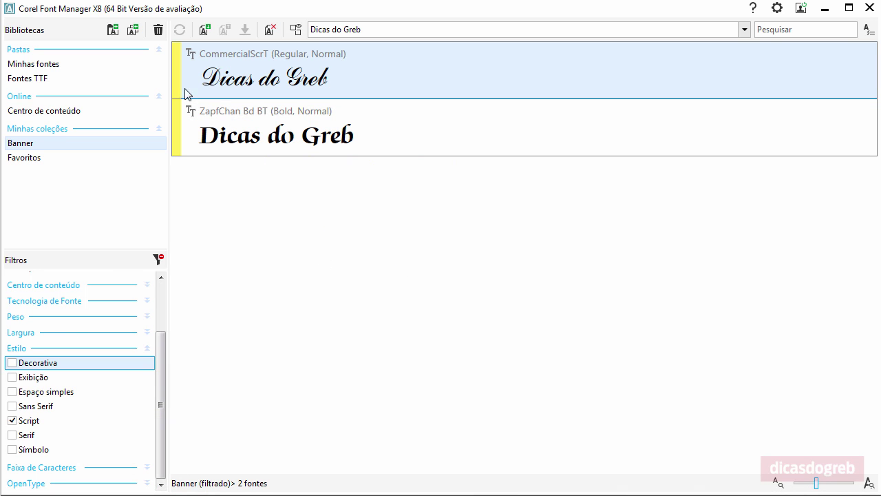
Step: Switch to Corel Font Manager, add the Fontes Baixadas folder from Sata01 (F:) as a library and clear all filters
left_click(118, 33)
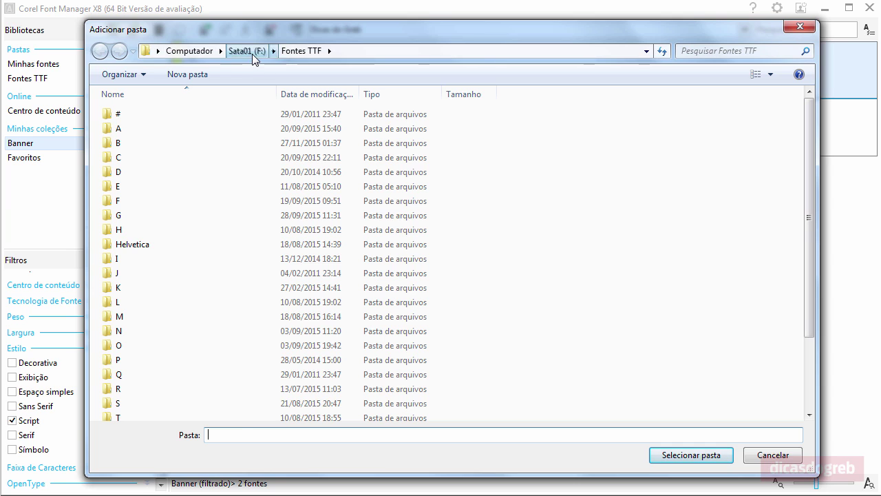
left_click(252, 54)
double_click(165, 232)
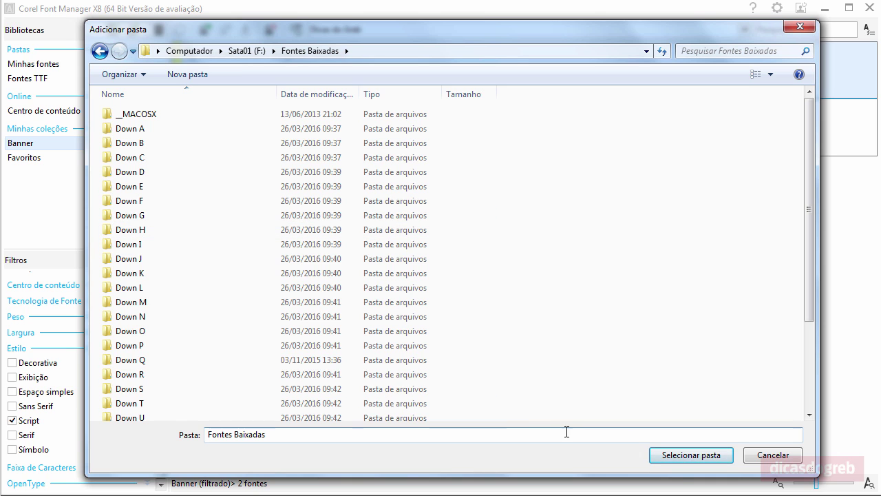
left_click(663, 454)
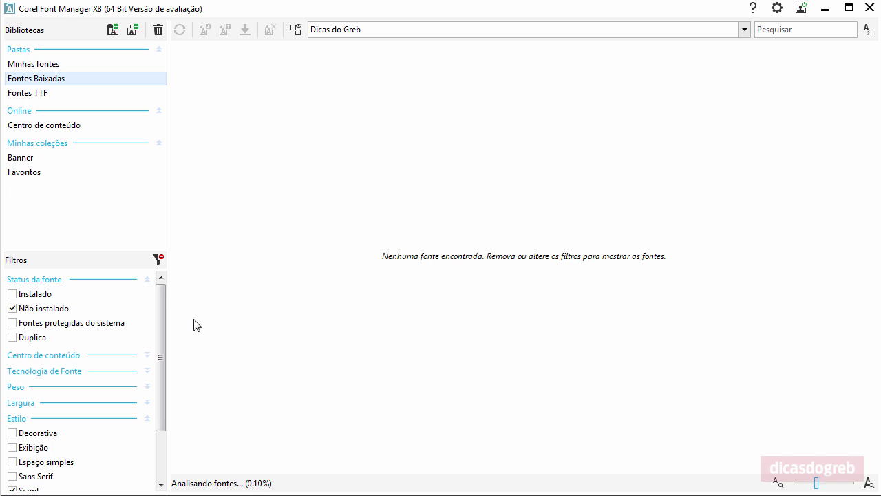
left_click(161, 262)
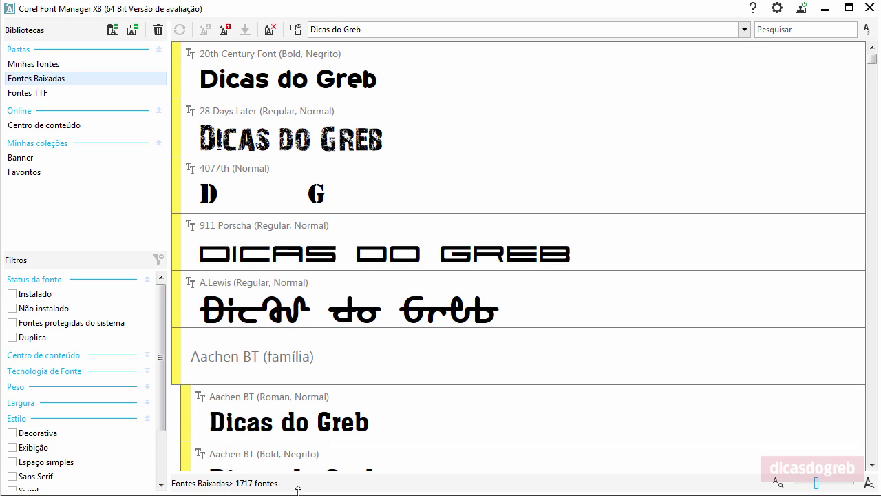
Step: Compare the fonts in the Fontes TTF and Fontes Baixadas libraries
left_click(242, 445)
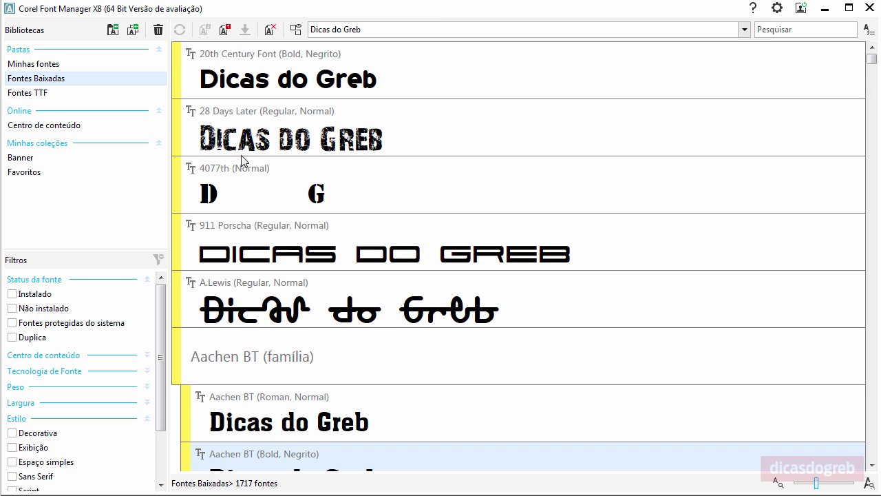
left_click(33, 98)
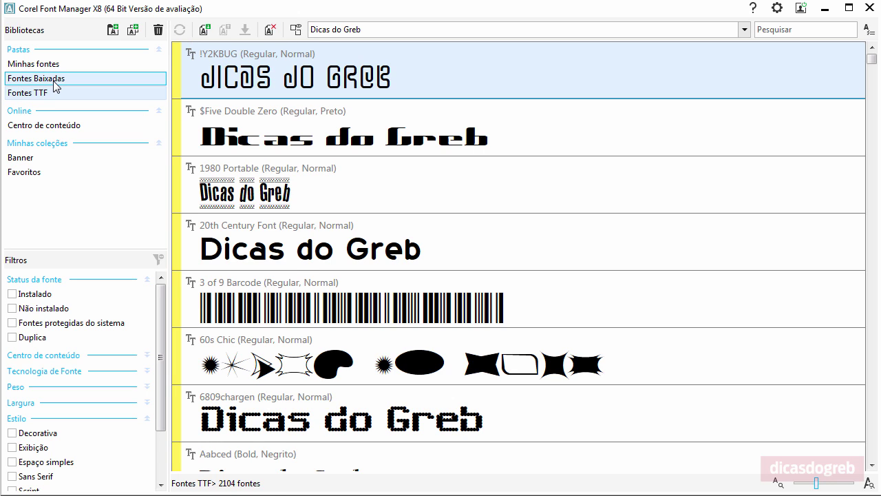
left_click(55, 81)
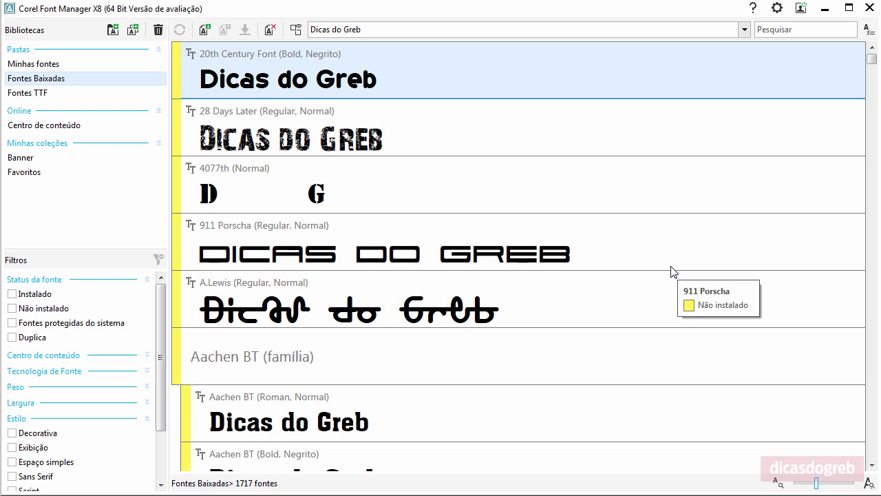
Step: Review the actions available for the 28 Days Later font, including adding it to a collection and opening its file location
left_click(830, 311, "ctrl")
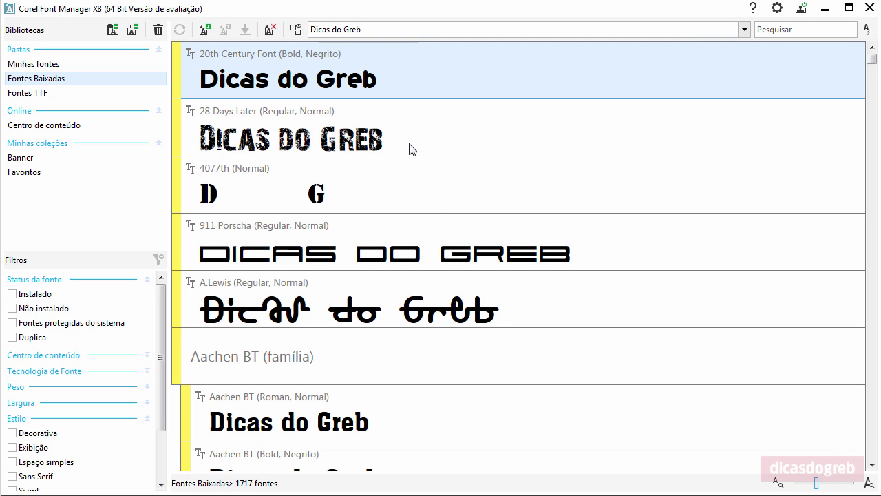
right_click(382, 124)
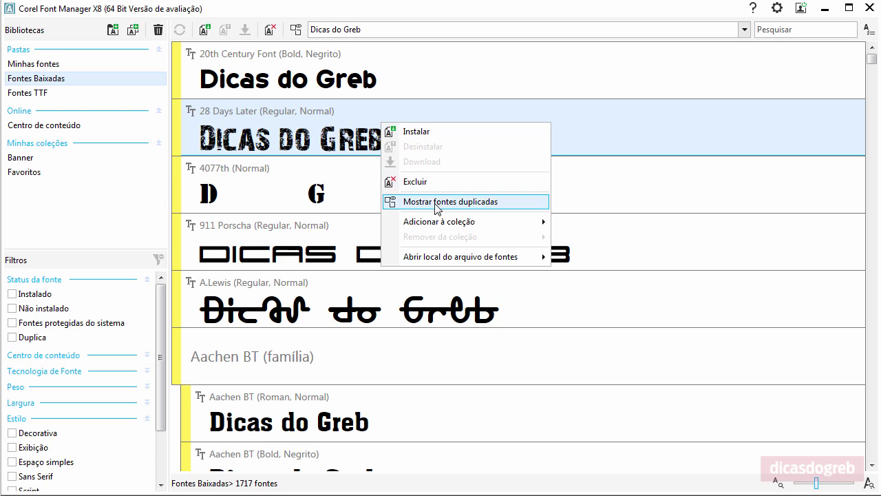
mouse_move(465, 224)
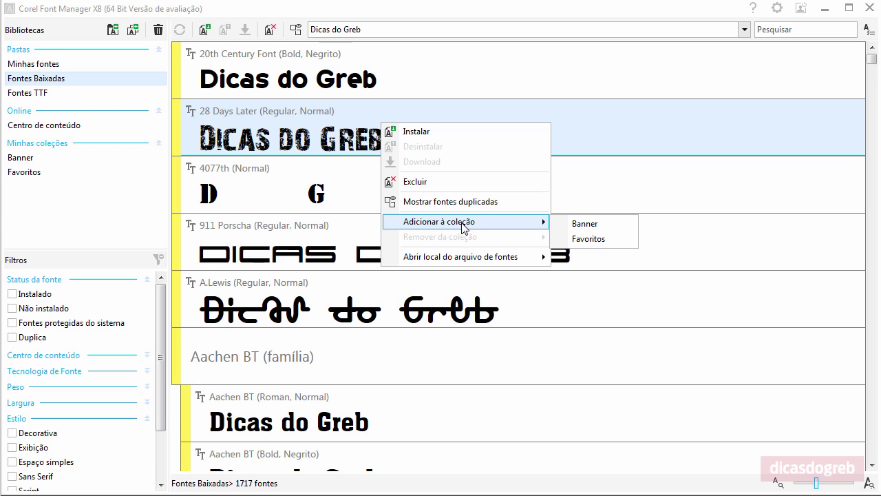
mouse_move(468, 260)
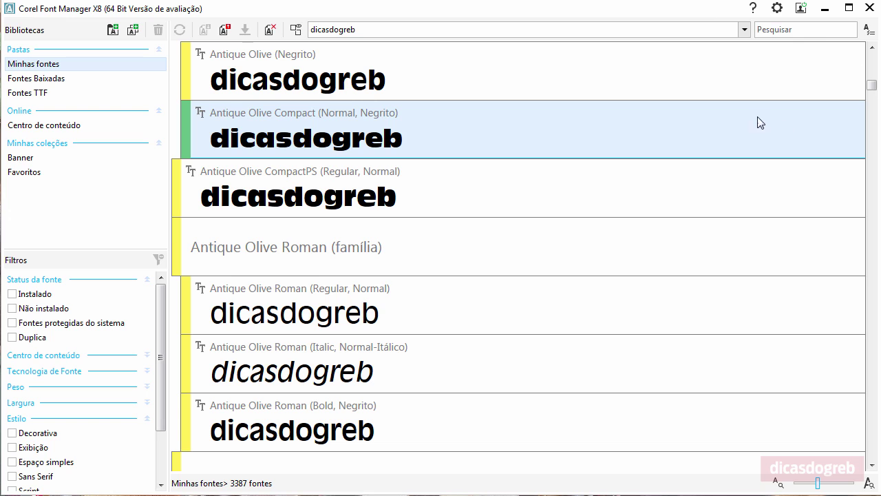
Step: Show the glyphs of Antique Olive Compact and inspect the details of its lowercase b
left_click(868, 33)
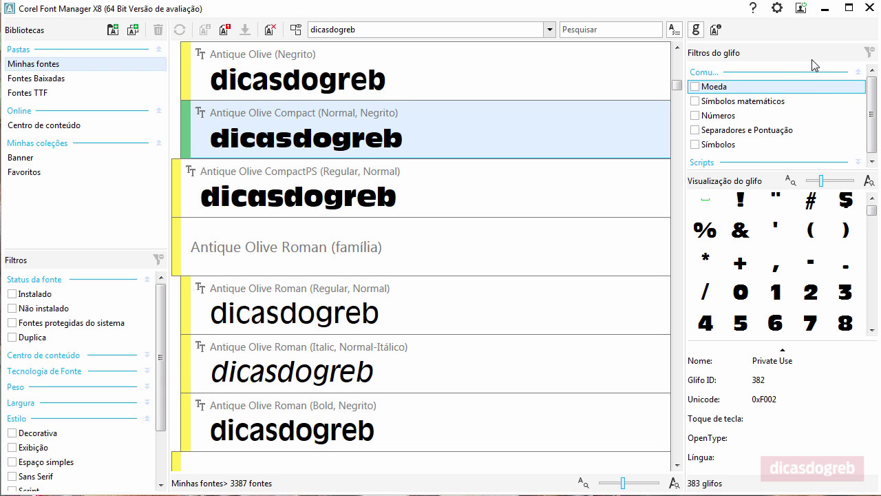
left_click(861, 147)
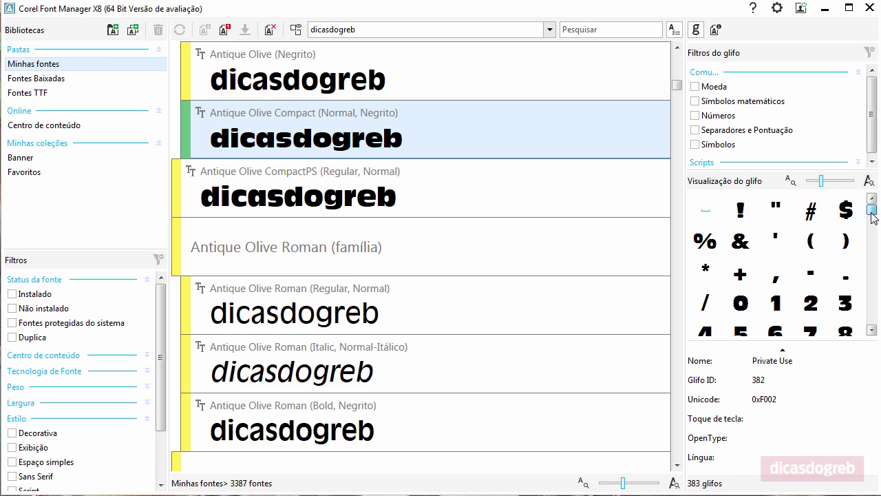
left_click_drag(871, 211, 870, 233)
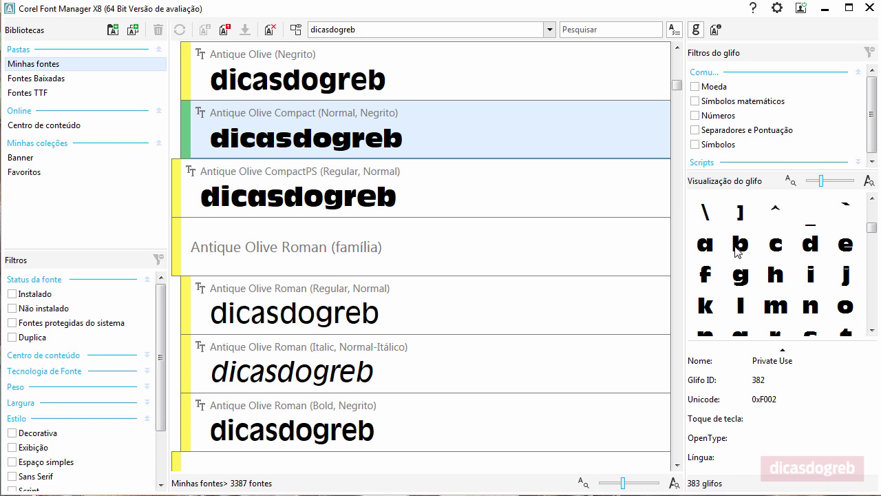
left_click(735, 246)
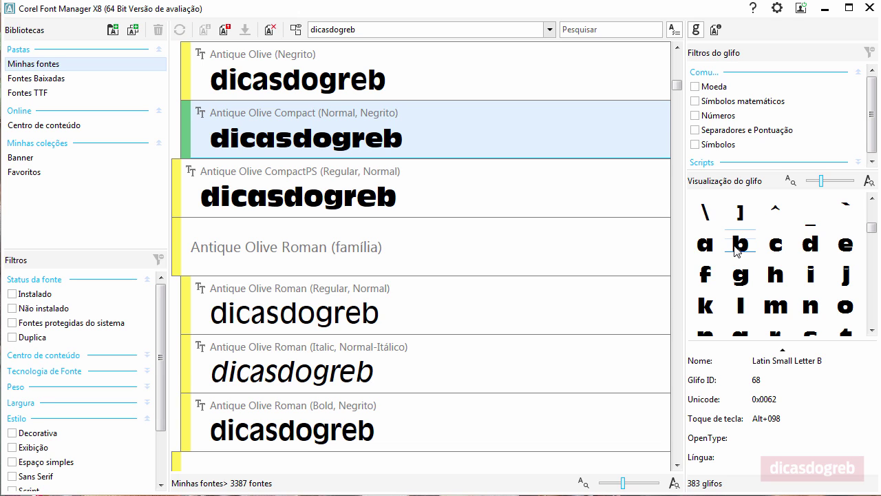
Step: Inspect the glyph details of Antique Olive Compact's lowercase a and its fi and fl ligatures
left_click(707, 246)
left_click(792, 354)
left_click(788, 470)
left_click_drag(871, 227, 876, 311)
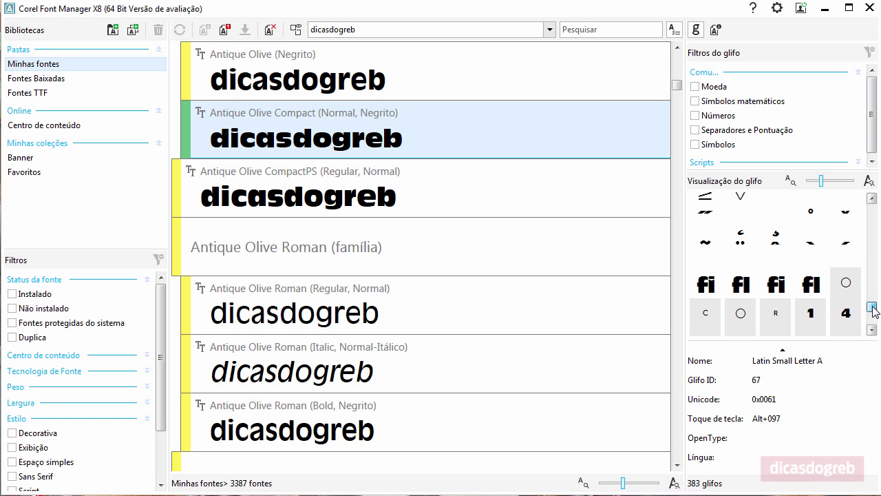
left_click(707, 292)
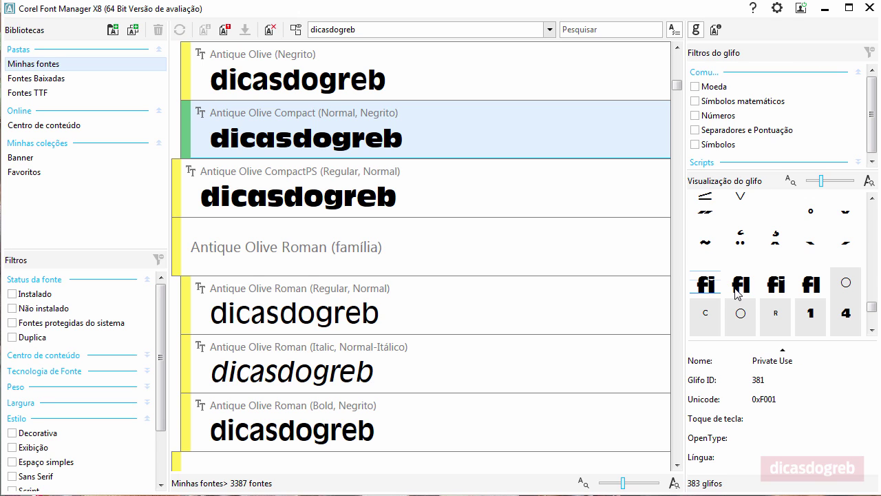
left_click(736, 292)
left_click(778, 293)
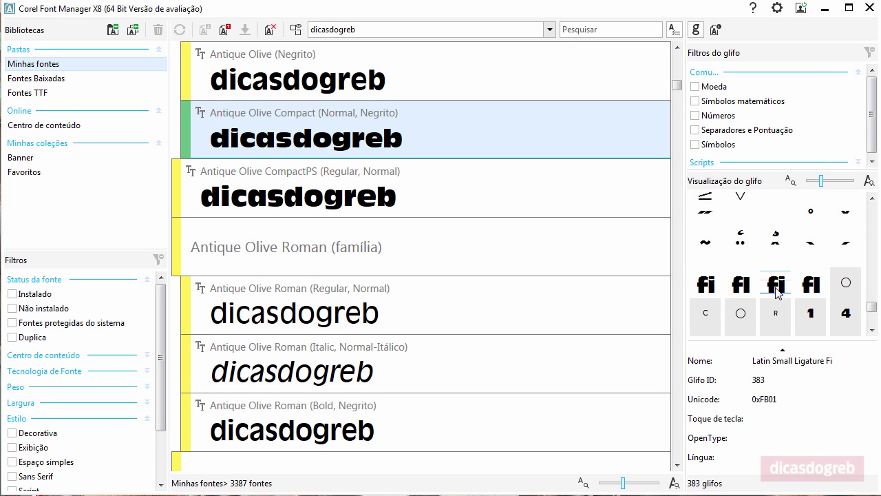
Step: Filter the glyphs to Moeda and Números and collapse the glyph details to enlarge the glyph view
left_click(698, 88)
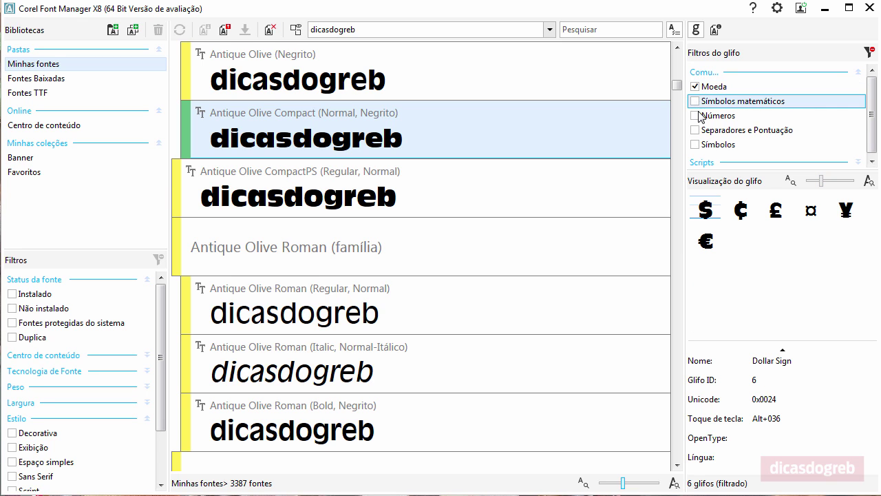
left_click(694, 115)
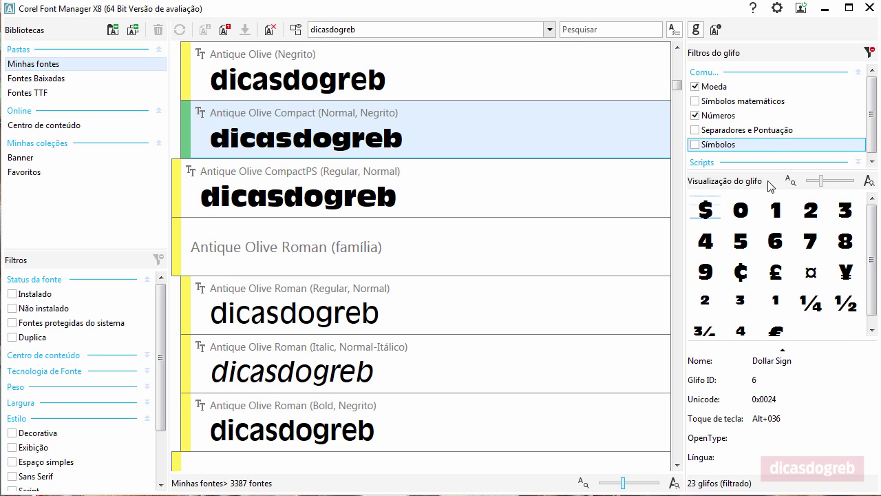
left_click(783, 352)
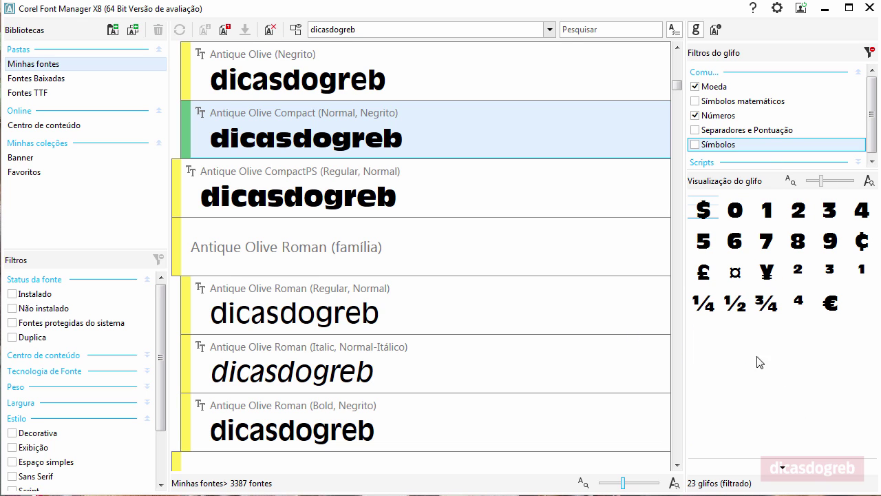
Step: Compare the filtered currency and number glyphs across the Antique Olive CompactPS, Antique Olive Roman, Antique Olive bold and Aparajita Bold Italic fonts
left_click(303, 249)
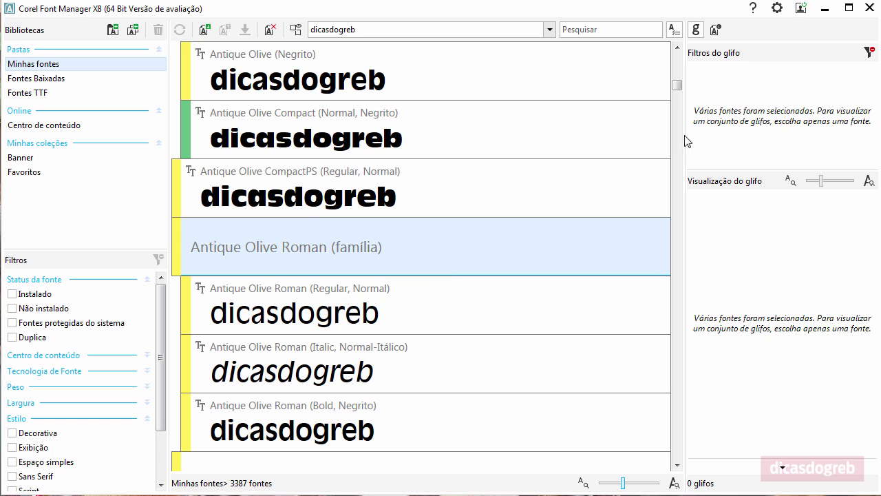
left_click(288, 206)
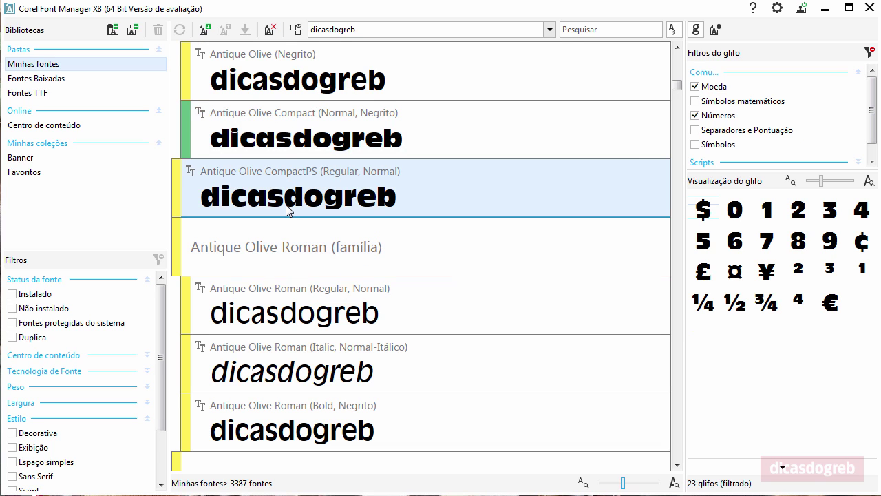
left_click(296, 325)
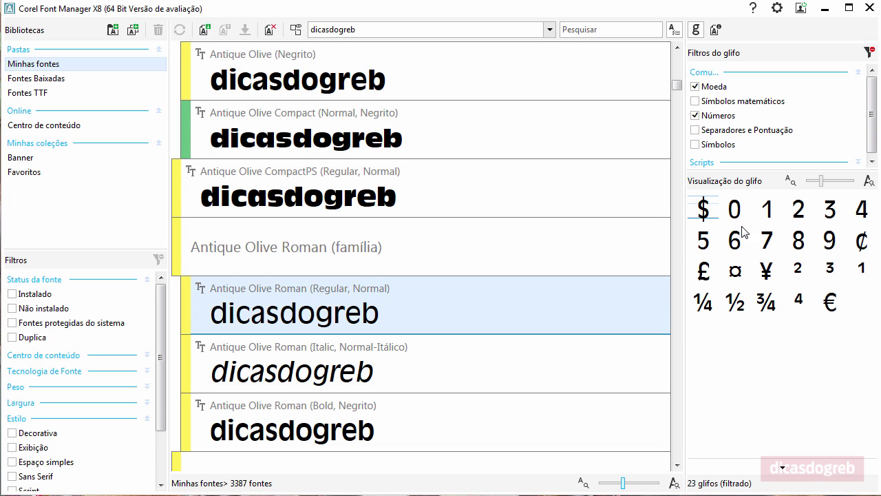
left_click(352, 383)
left_click(360, 423)
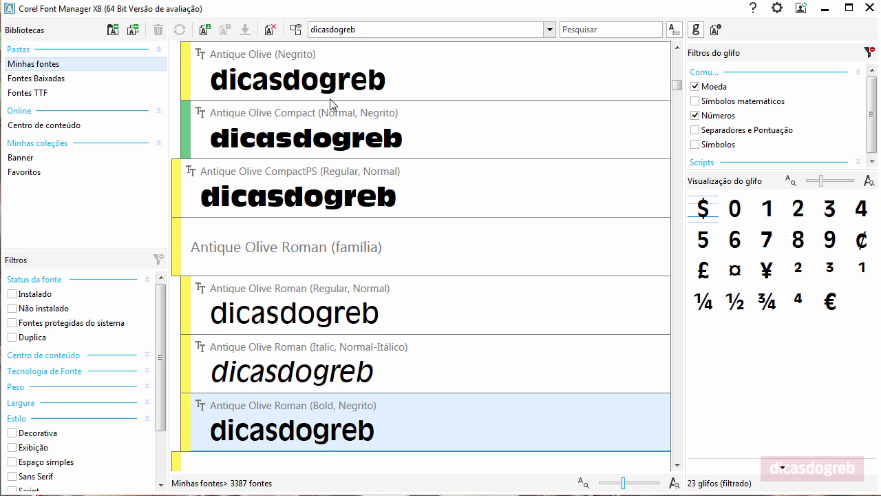
left_click(331, 97)
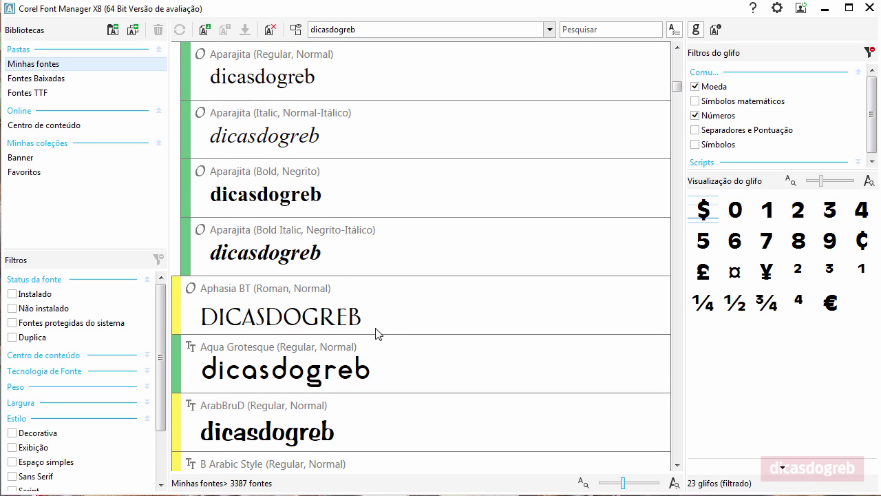
left_click(299, 260)
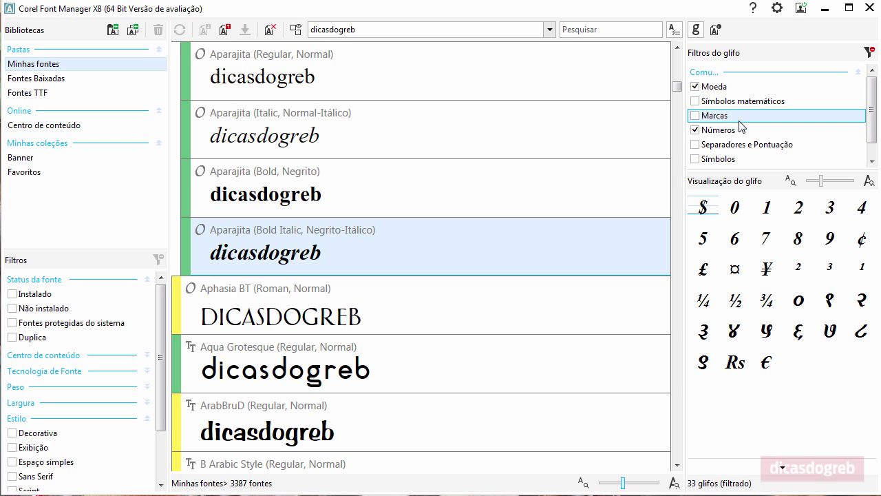
left_click(712, 87)
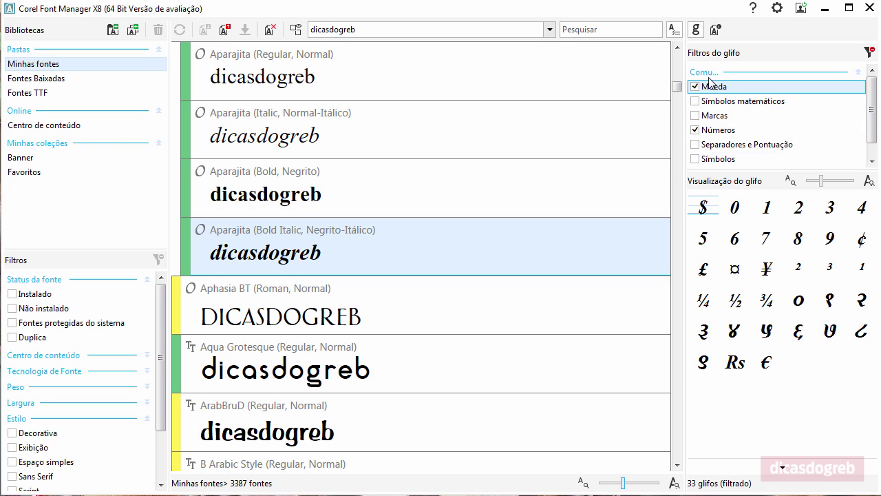
left_click(717, 32)
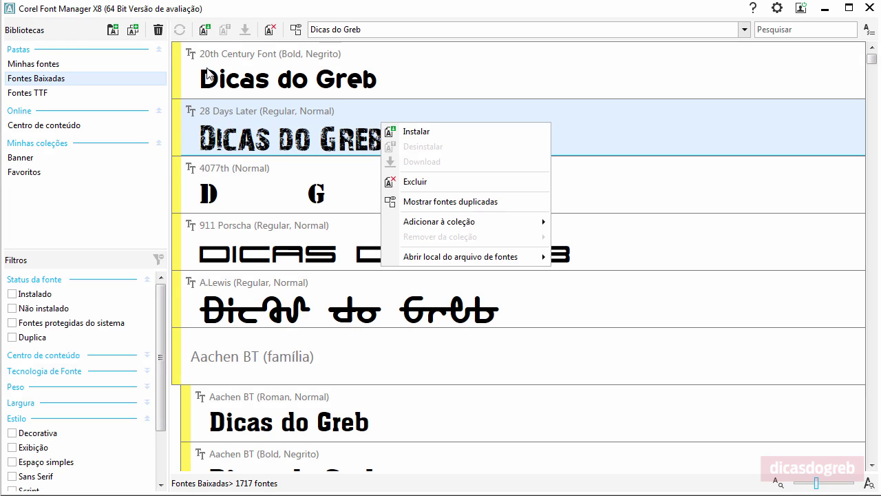
Step: Dismiss the actions for the 28 Days Later font and show the fonts in the online Centro de conteúdo library
left_click(206, 74)
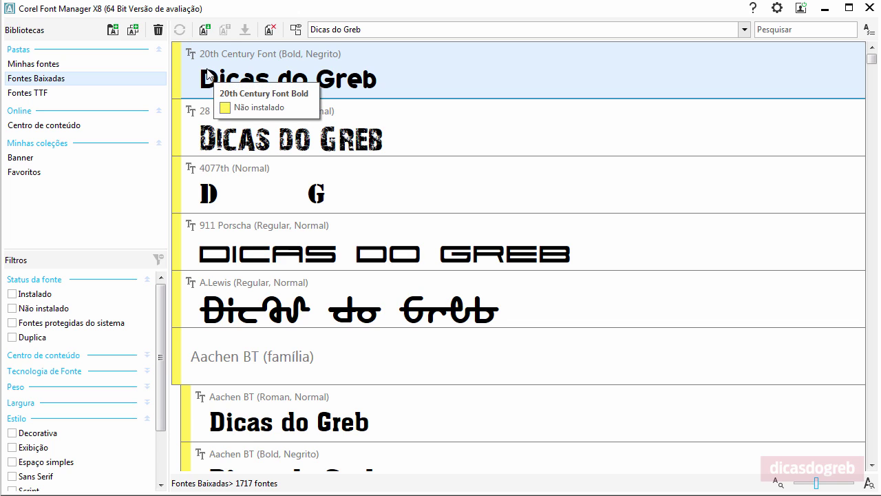
left_click(63, 131)
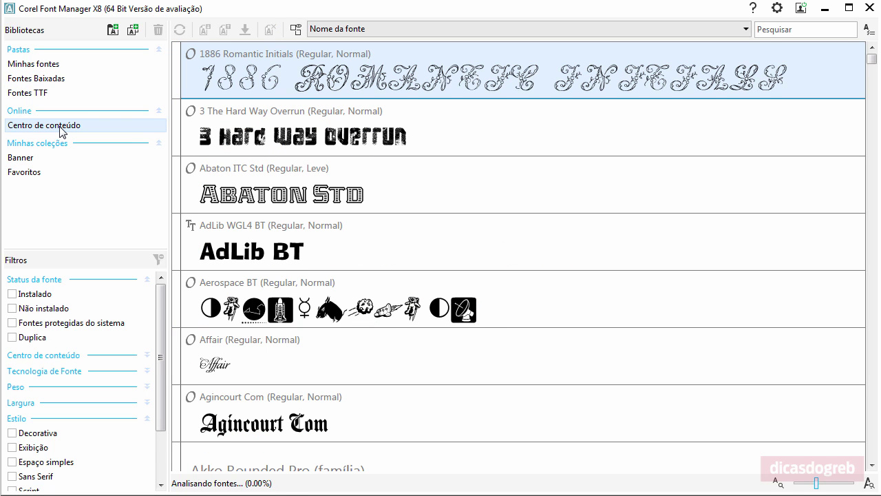